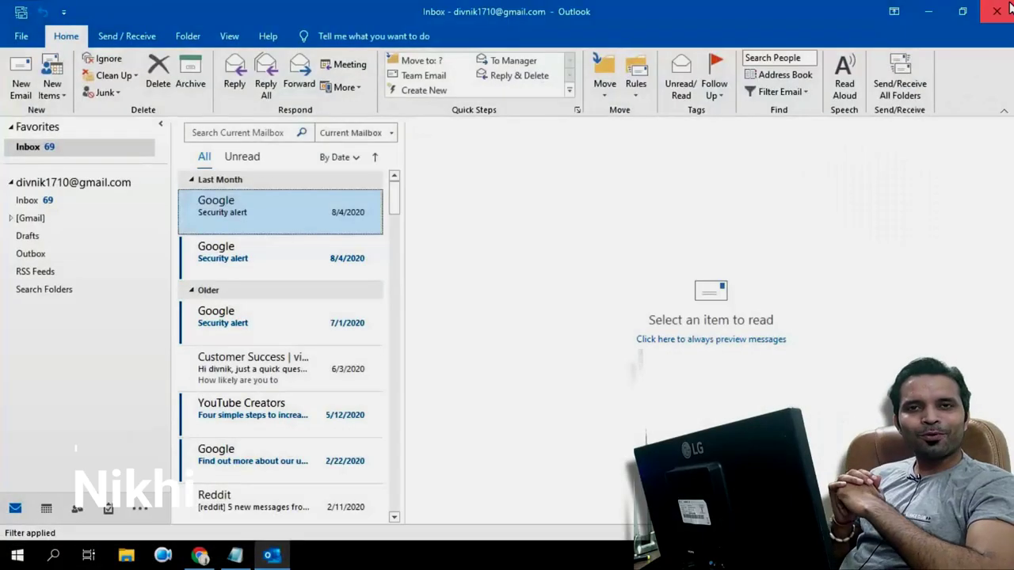
- Close the Outlook mailbox window to clear the screen
left_click(1005, 9)
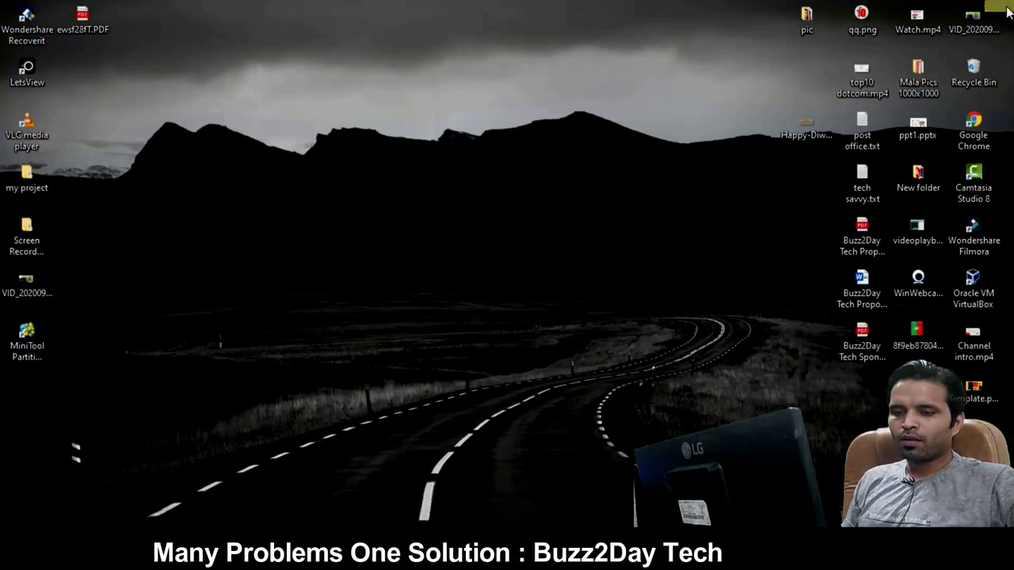
- Launch Word with the winword Run command and open a blank document
key("super+r")
type("winwor")
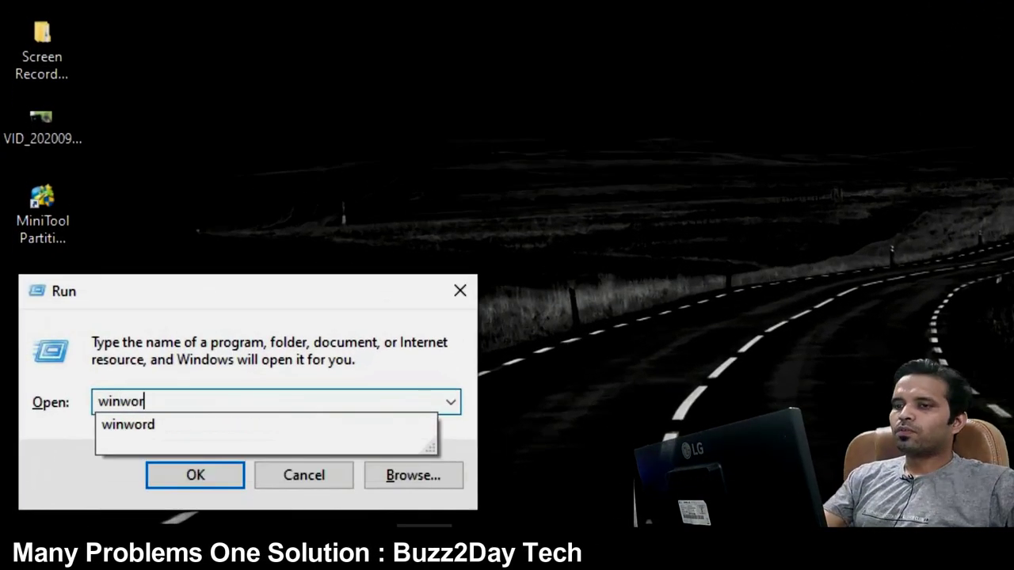
type("d")
key("Return")
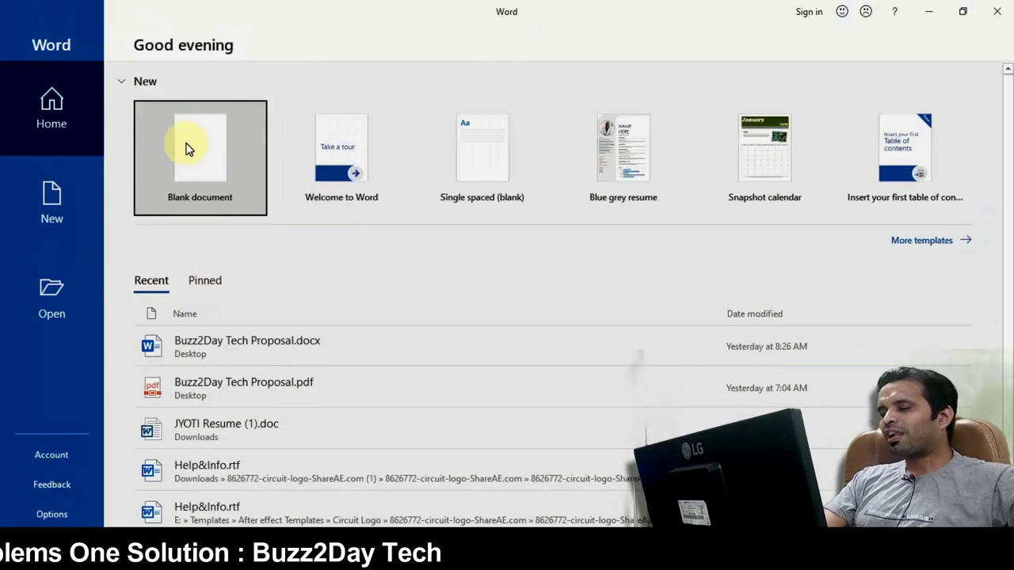
left_click(185, 147)
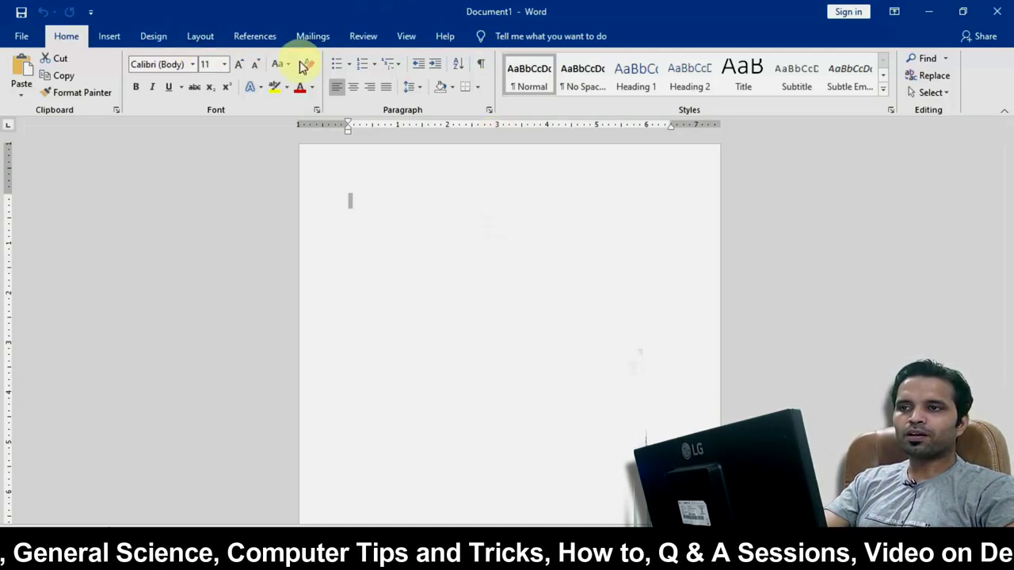
- Set the page orientation to Landscape
left_click(200, 40)
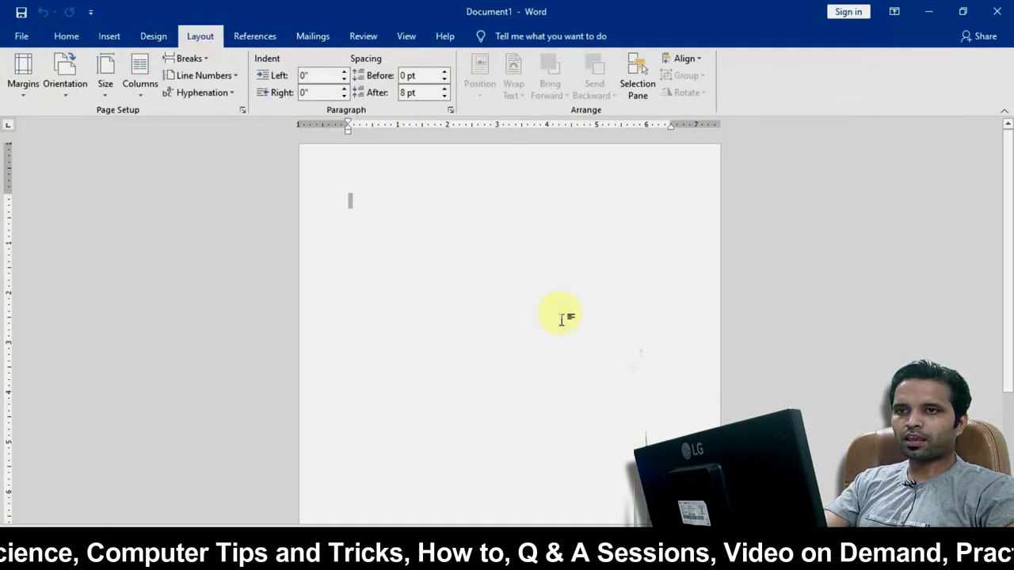
left_click(65, 79)
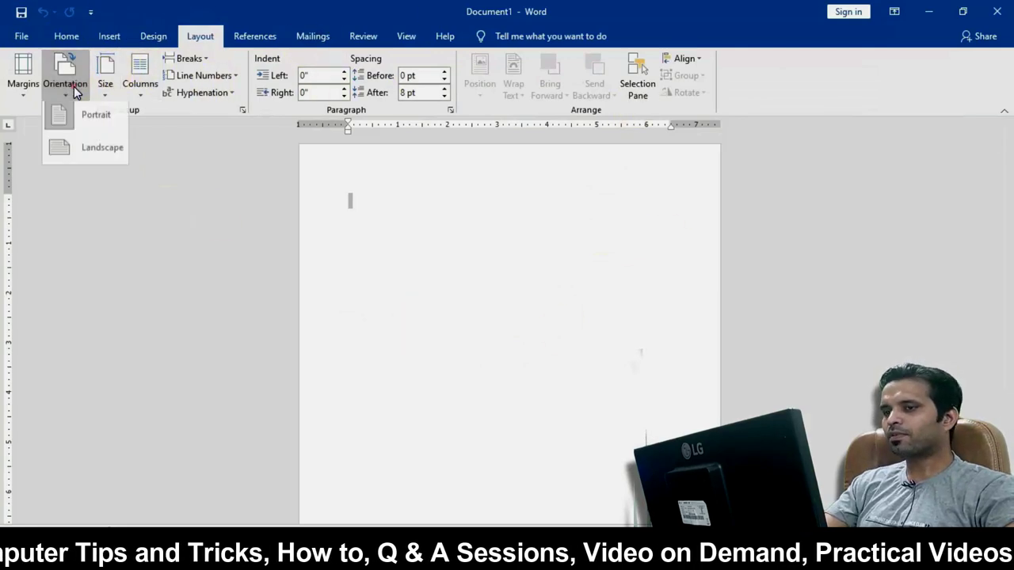
left_click(109, 149)
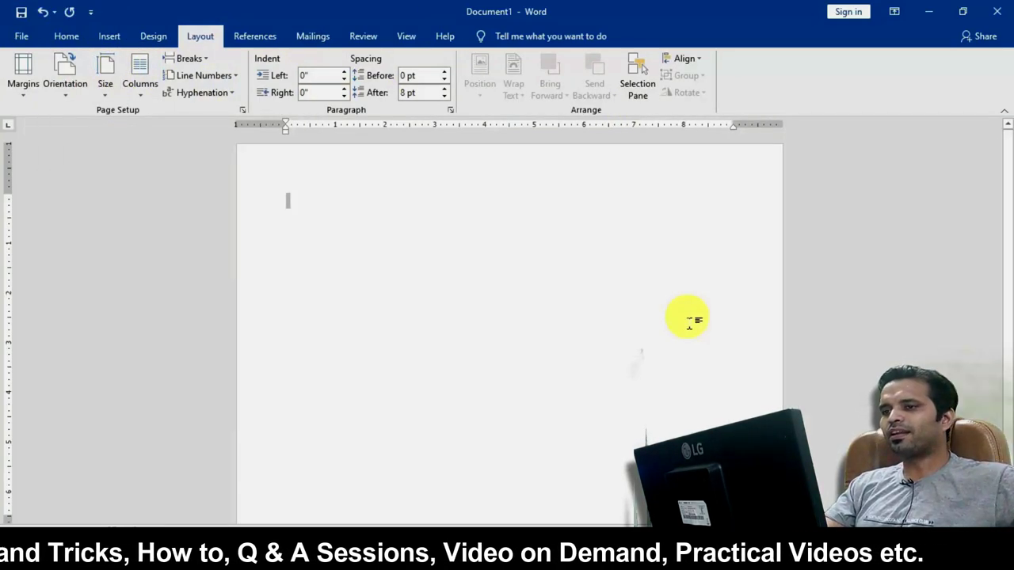
- Type the greeting 'Hello,' and start a new line below it
scroll(749, 323, "down", 2)
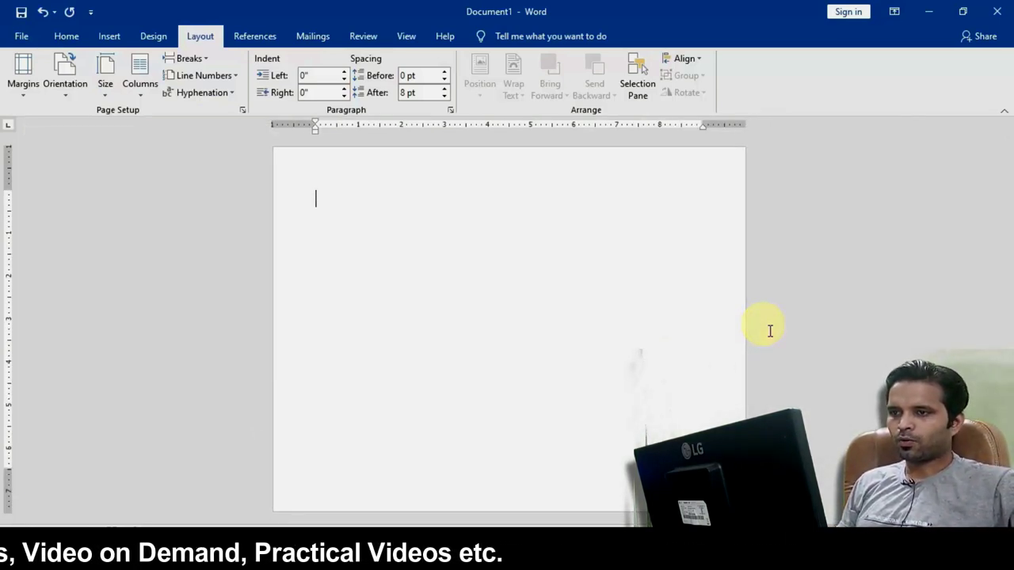
type("Helloo")
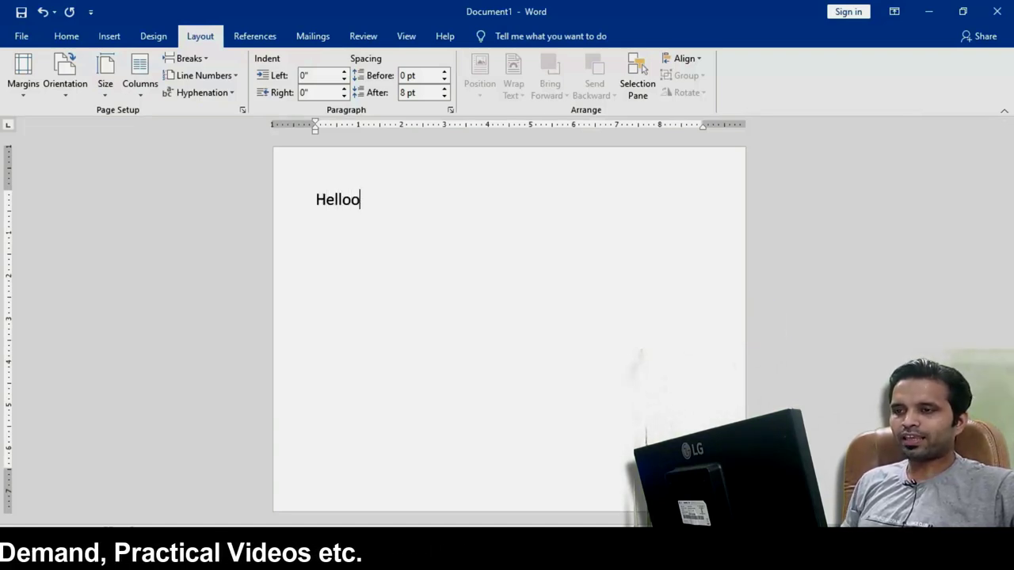
key("BackSpace")
type(",")
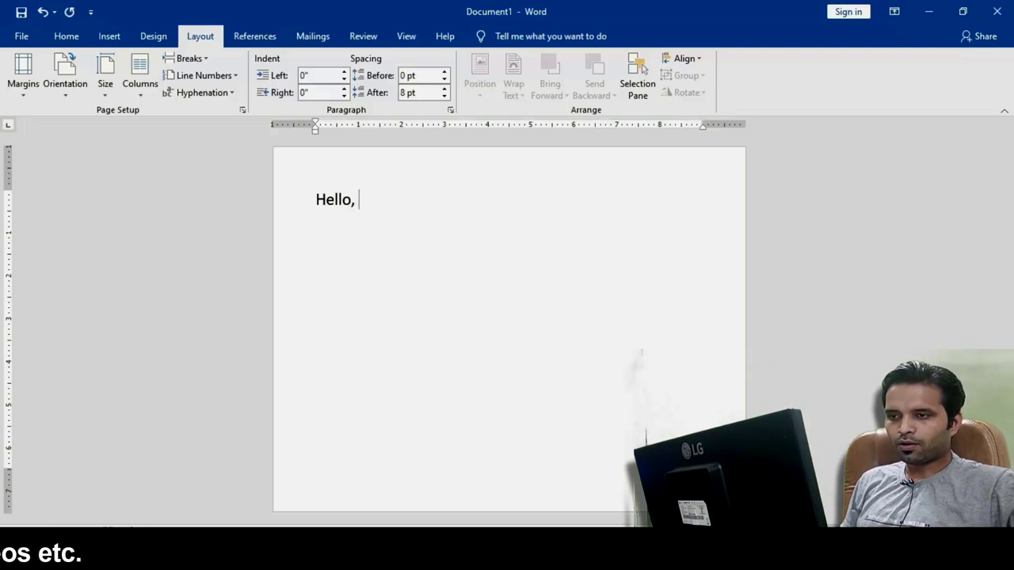
key("Return")
- Paste the Diwali message from Notepad and make it smaller, centred and bold
key("alt+Tab")
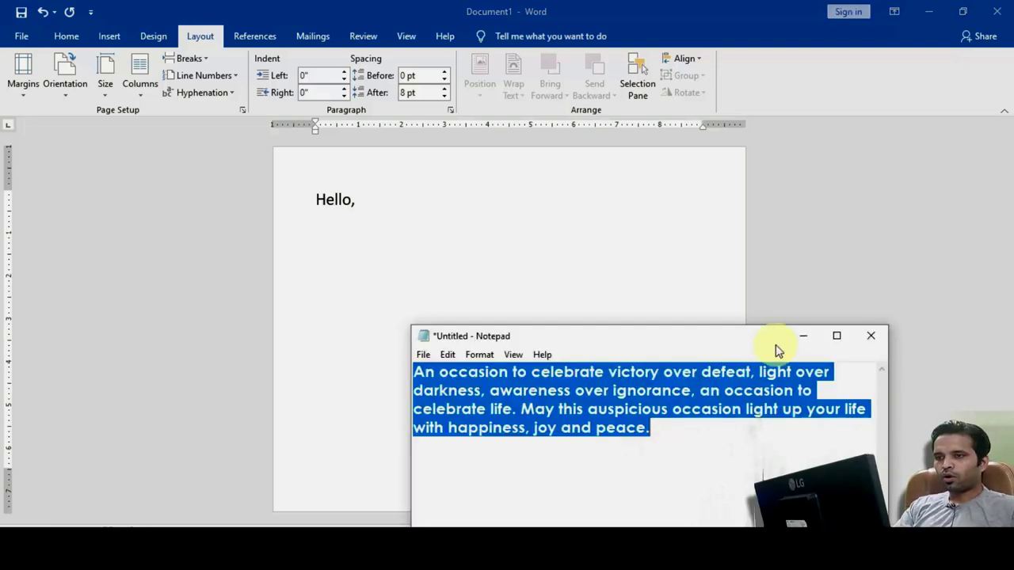
left_click(804, 338)
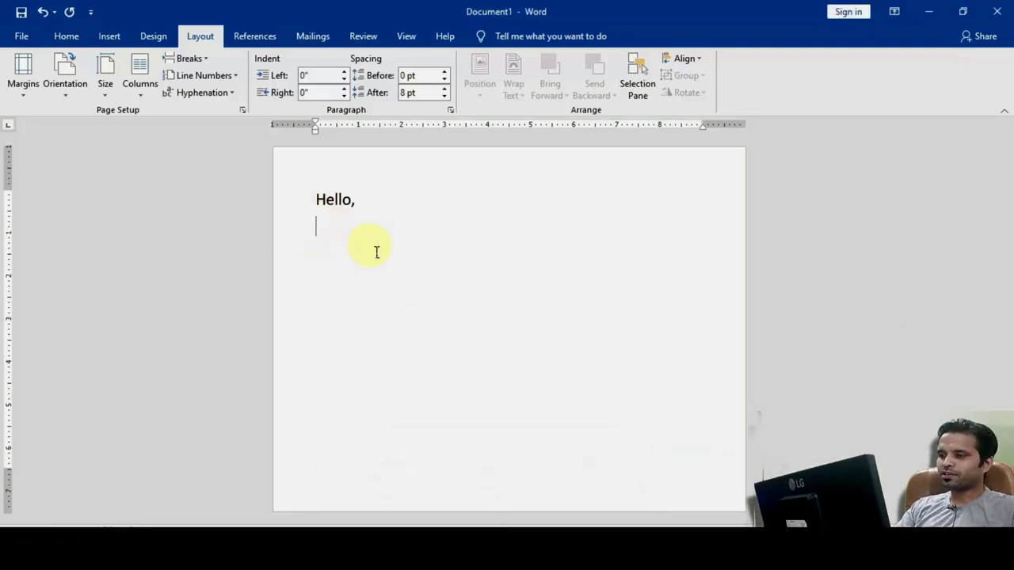
type("An occasion to celebrate victory over defeat, light over darkness, awareness over ignorance, an occasion to celebrate life. May this auspicious occasion light up your life with happiness, joy and peace.")
mouse_move(551, 289)
left_mouse_down()
mouse_move(301, 253)
mouse_move(282, 239)
left_mouse_up()
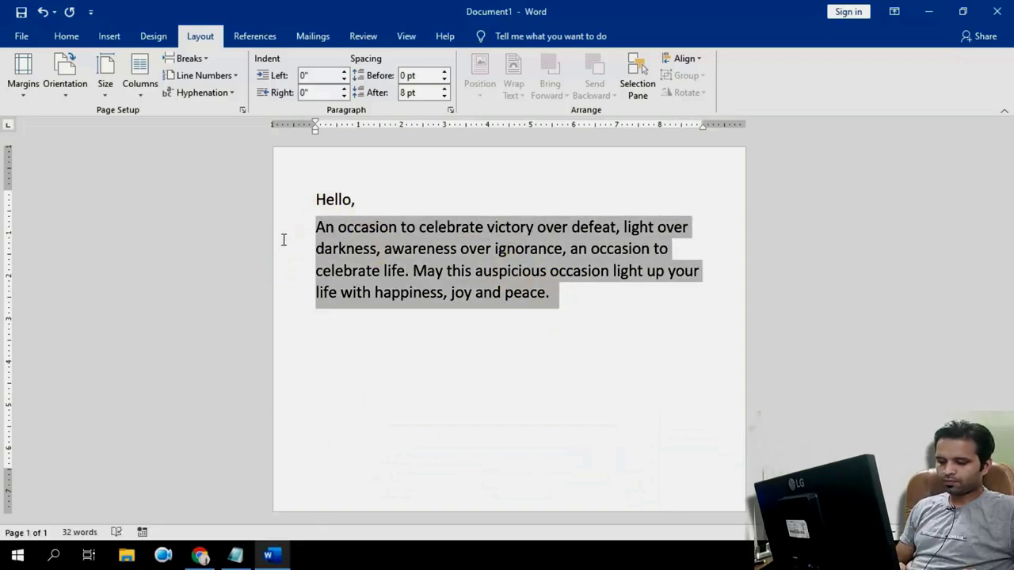
key("ctrl+shift+less")
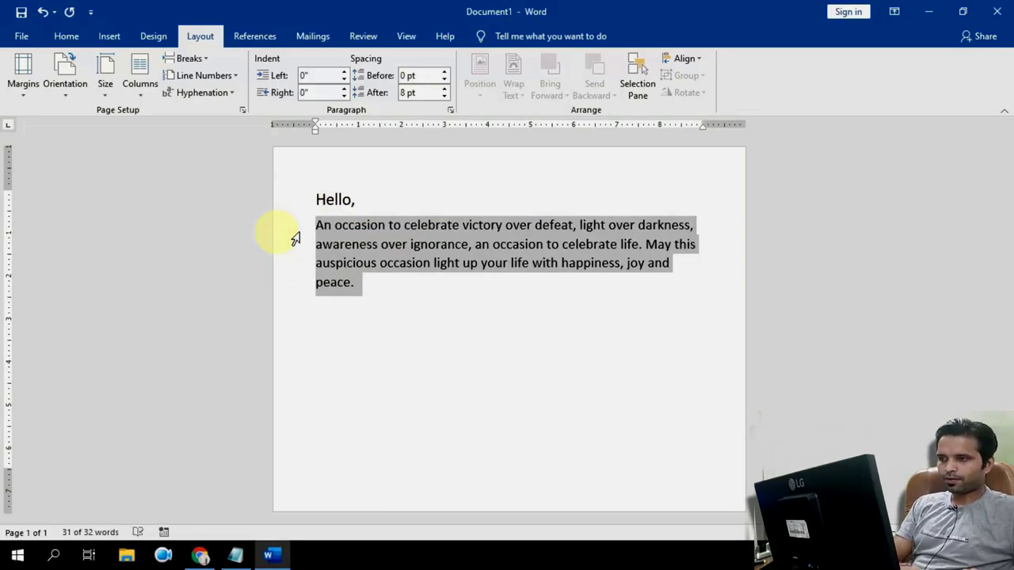
key("ctrl+e")
key("ctrl+b")
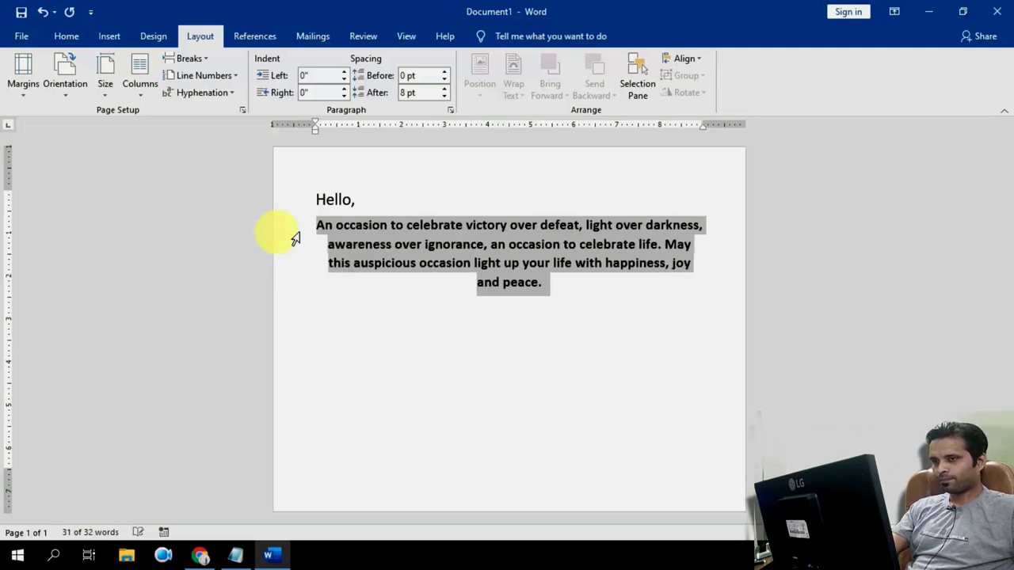
- Make the greeting 'Hello,' bold
left_click_drag(379, 198, 317, 202)
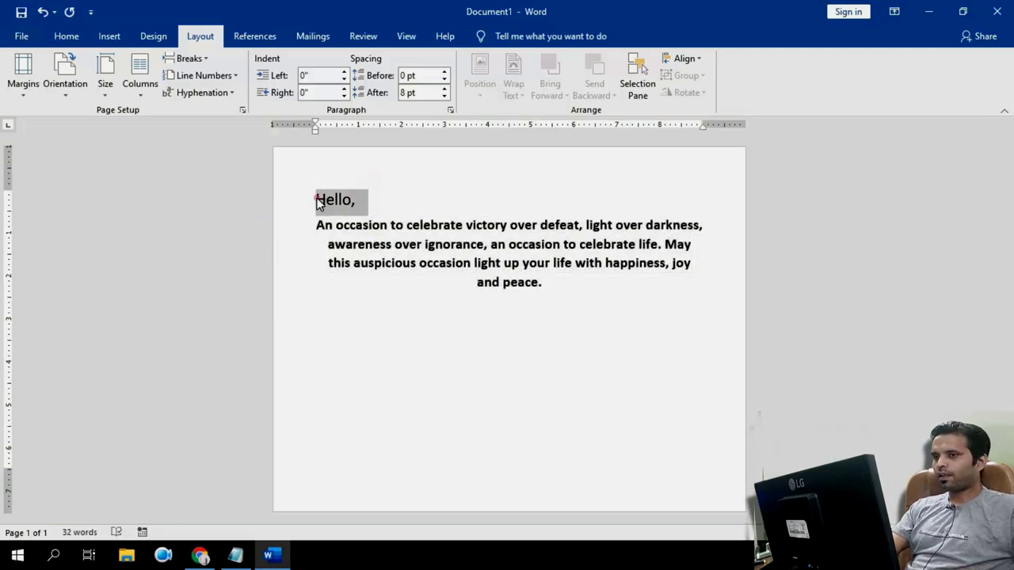
key("ctrl+b")
left_click(390, 206)
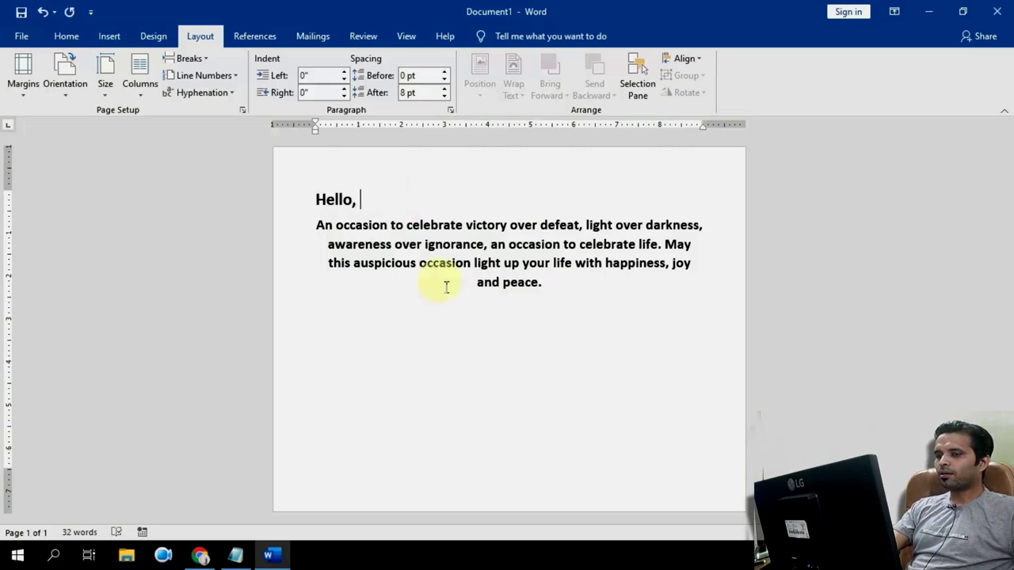
left_click(577, 290)
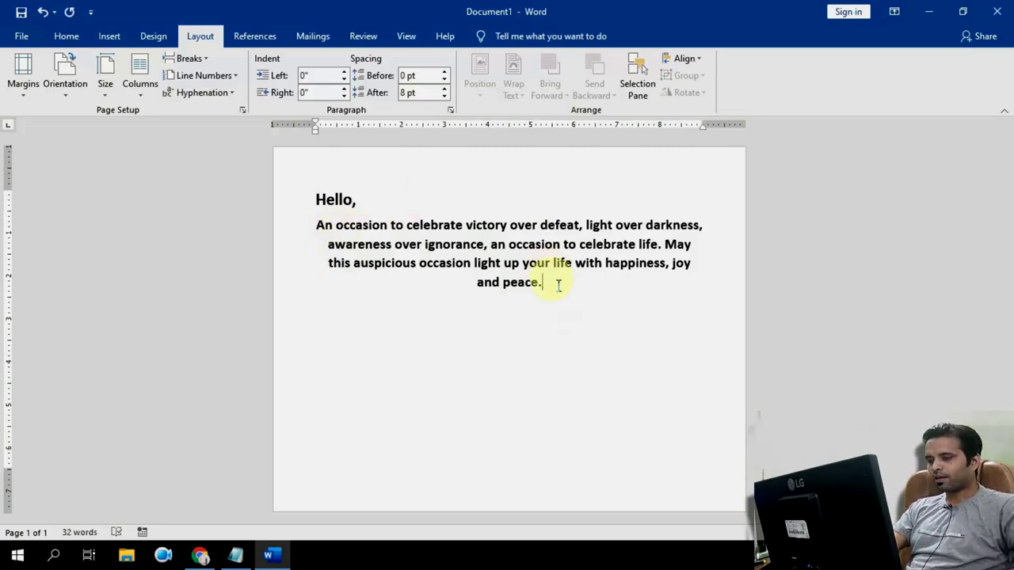
- Drag the Happy Diwali image from the desktop below the message and shrink it
left_click(915, 15)
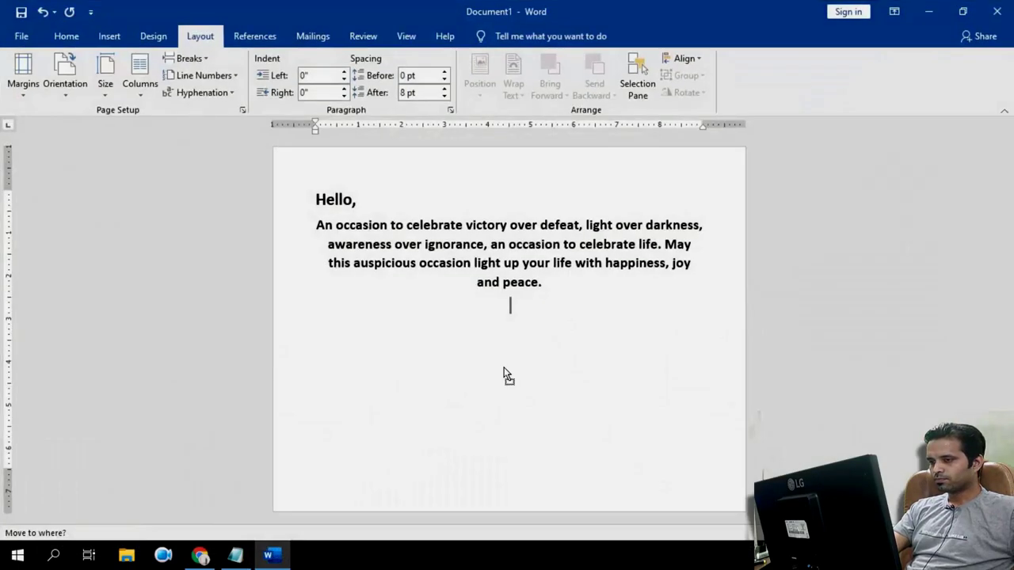
left_click_drag(272, 561, 505, 378)
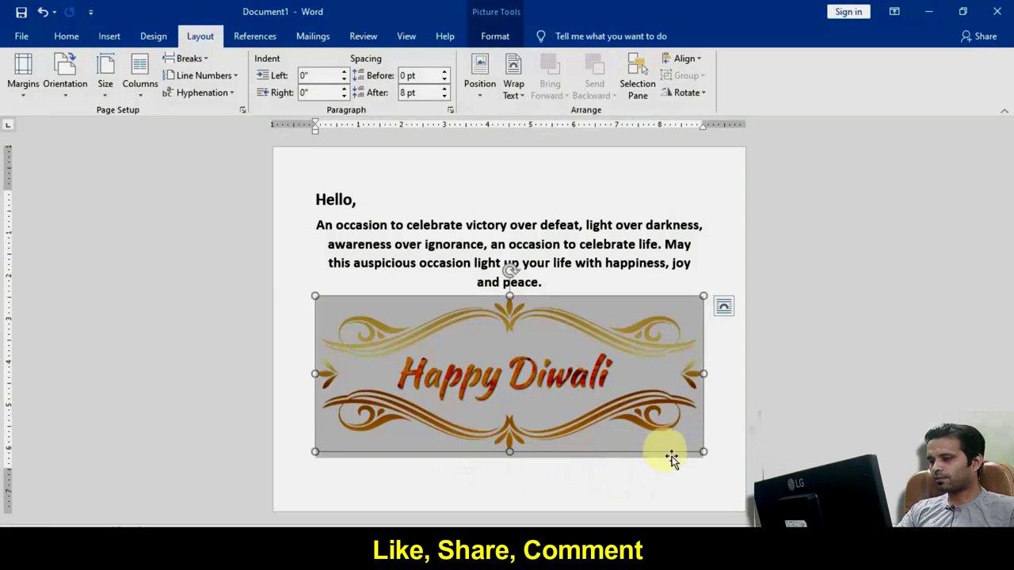
left_click_drag(703, 452, 686, 437)
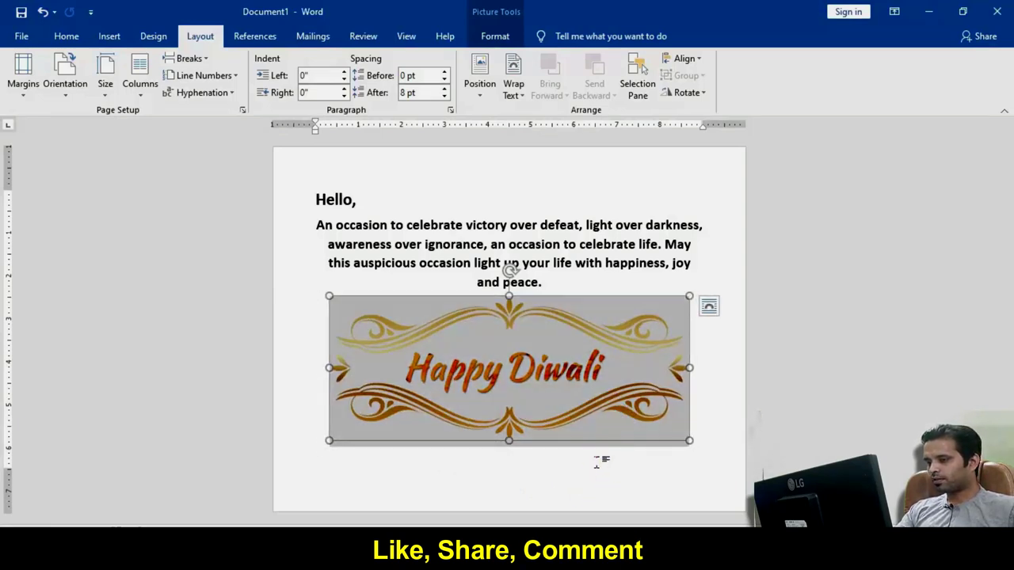
left_click(707, 450)
type("Fro")
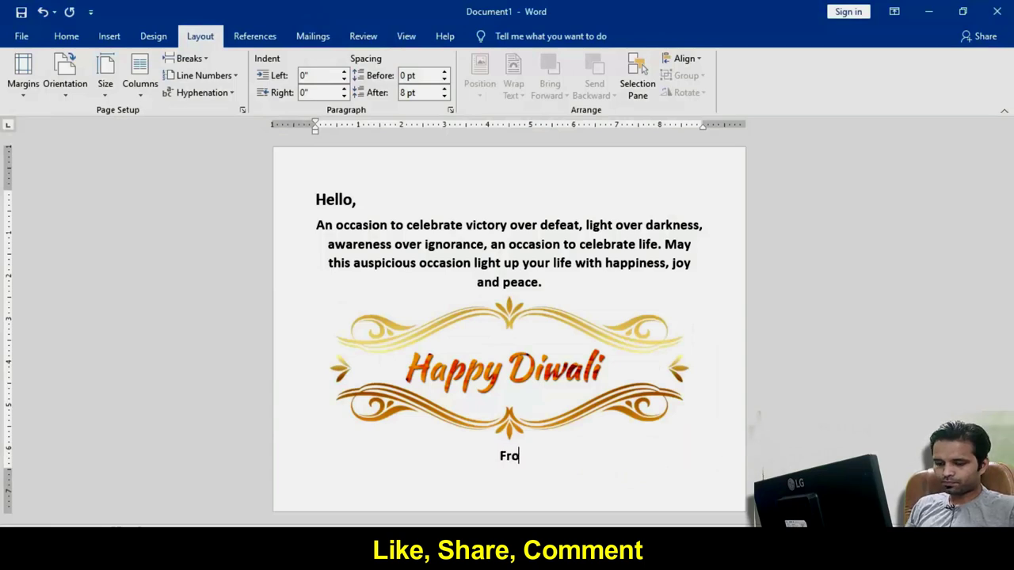
- Add a 'From:' line followed by the sender's full name
type("m:")
key("Tab")
type("N")
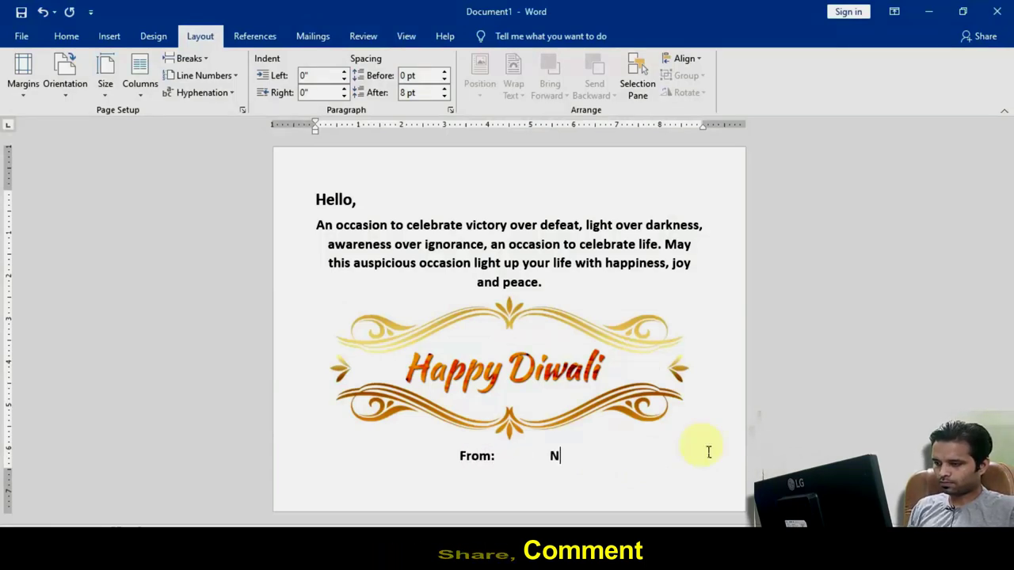
type("nnnnnnnnnnnnnnni")
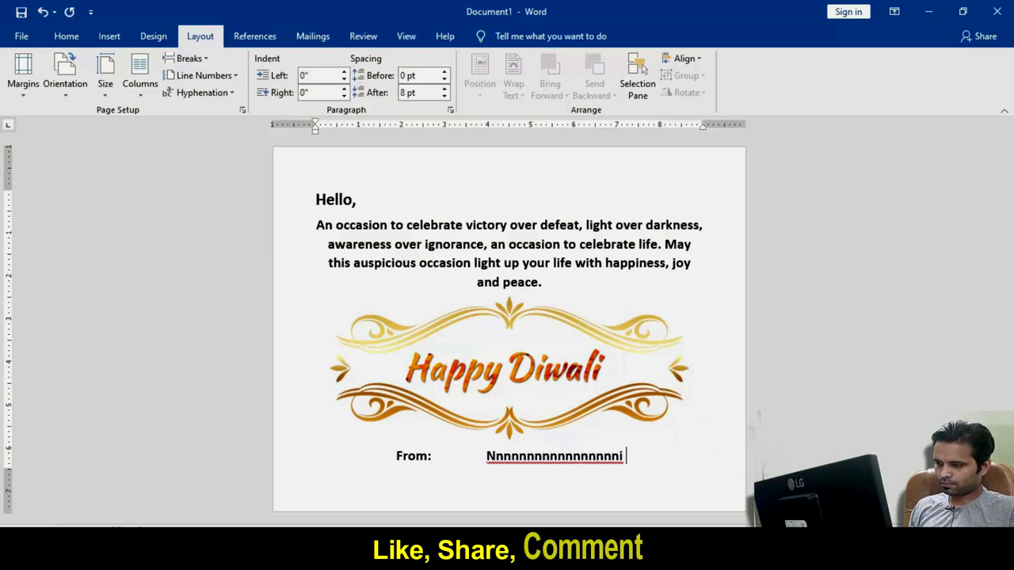
key("BackSpace")
key("BackSpace")
key("BackSpace")
key("BackSpace")
key("BackSpace")
key("BackSpace")
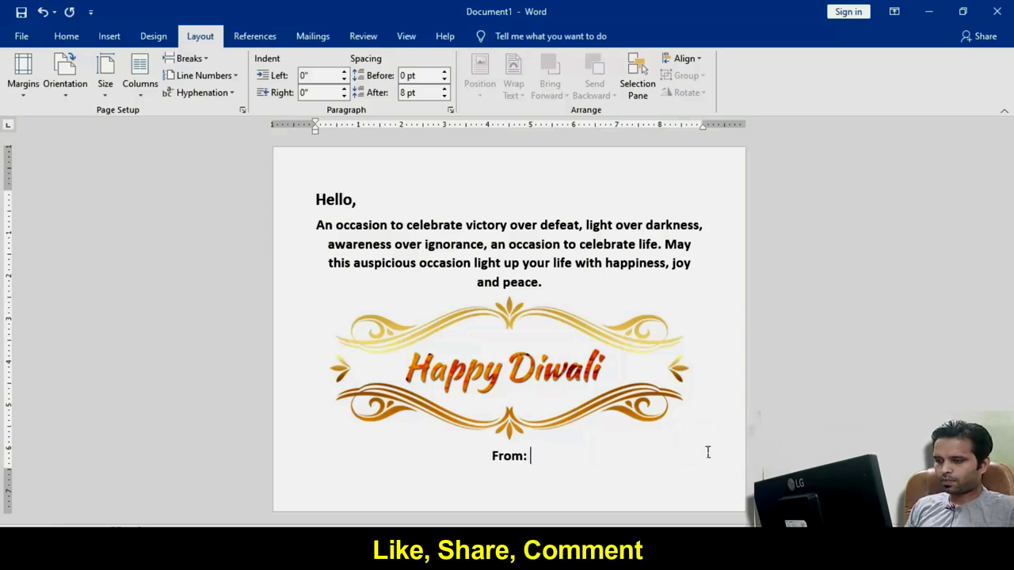
type("Nikhil Shar")
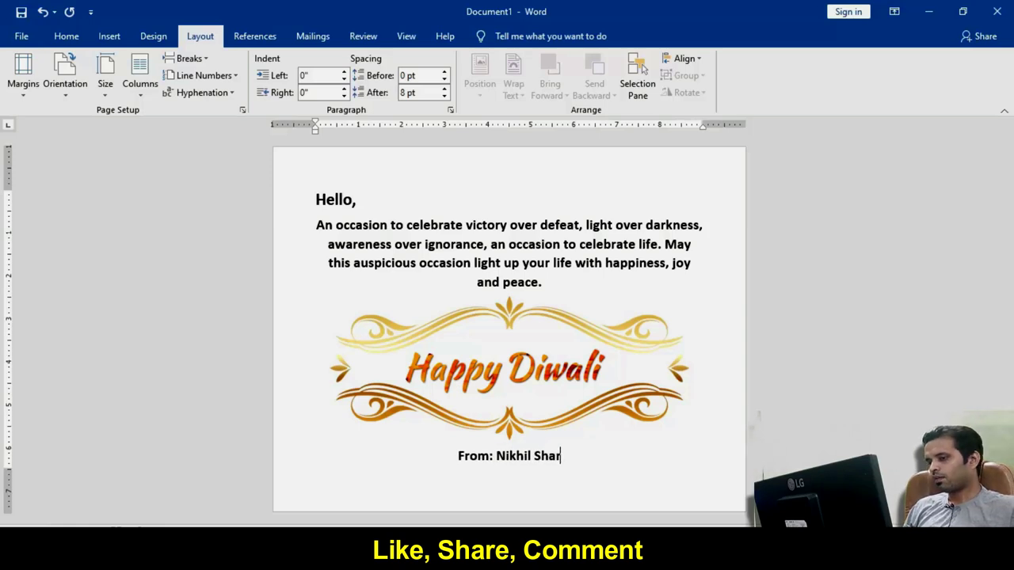
type("ma")
- Right-align the From signature line
left_click(686, 431)
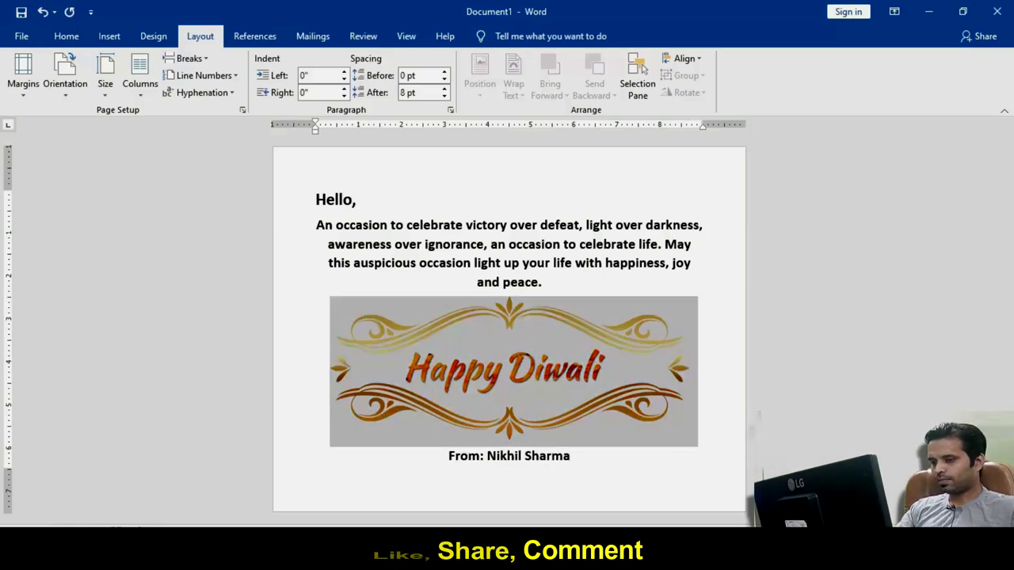
left_click(600, 278)
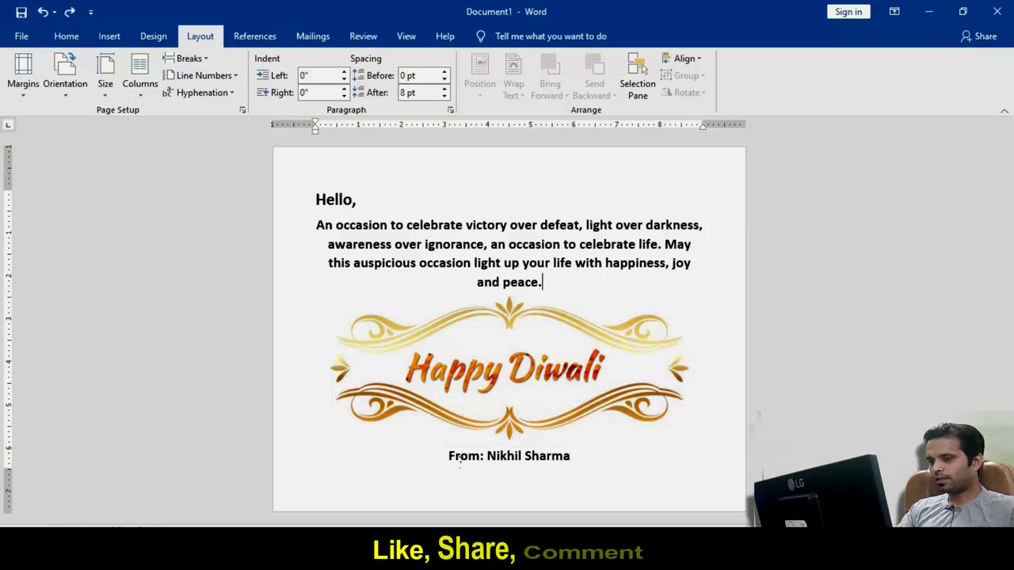
left_click(452, 457)
left_click_drag(448, 457, 570, 458)
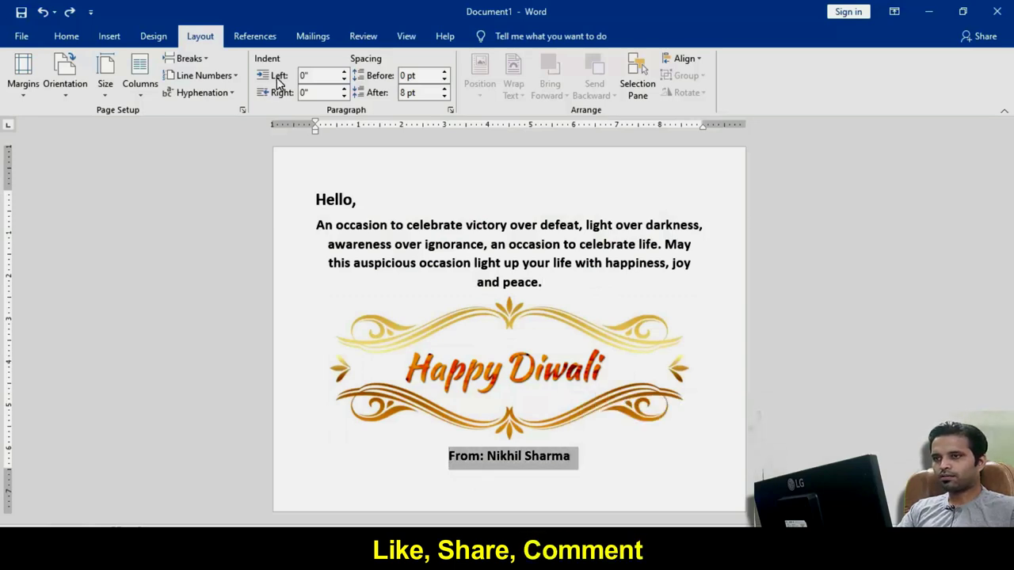
left_click(66, 36)
left_click(386, 88)
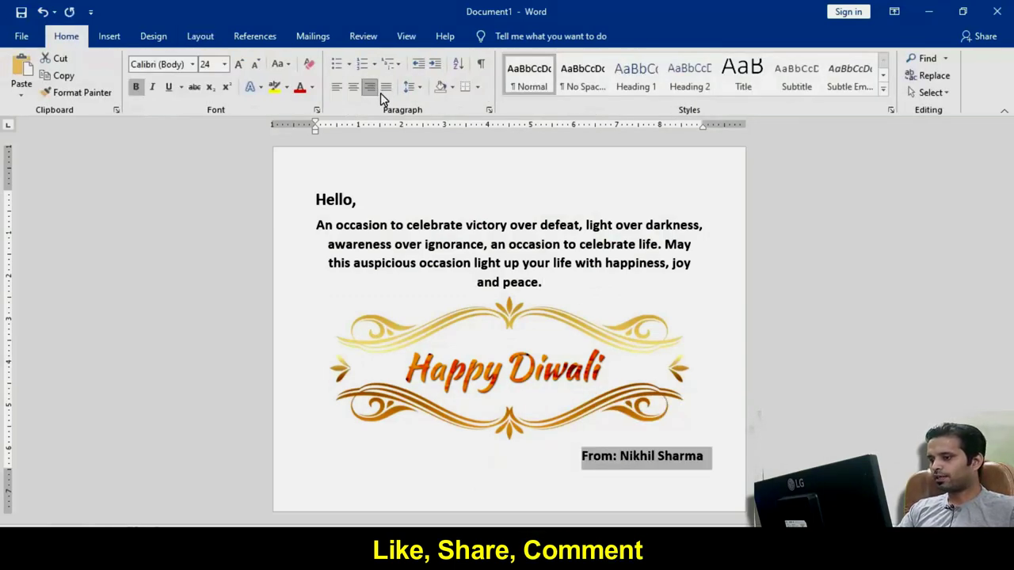
- Colour the From signature line dark gold
left_click_drag(713, 458, 583, 458)
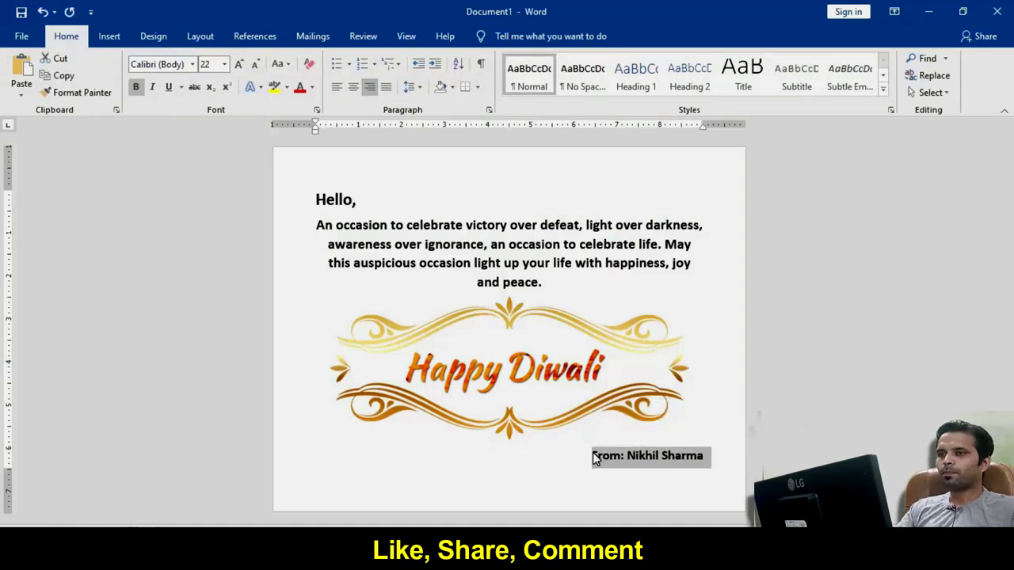
left_click(311, 88)
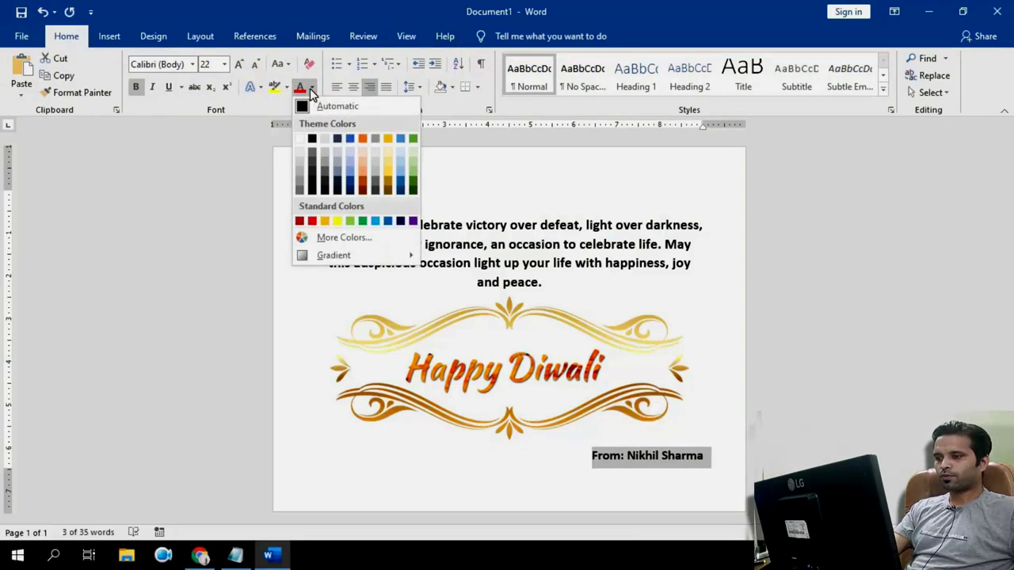
left_click(388, 222)
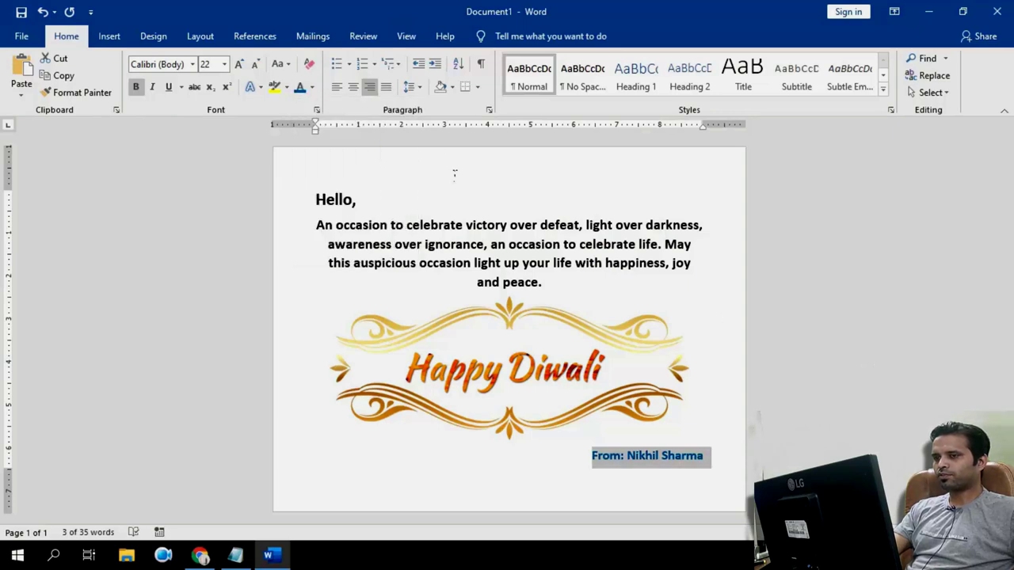
left_click(312, 87)
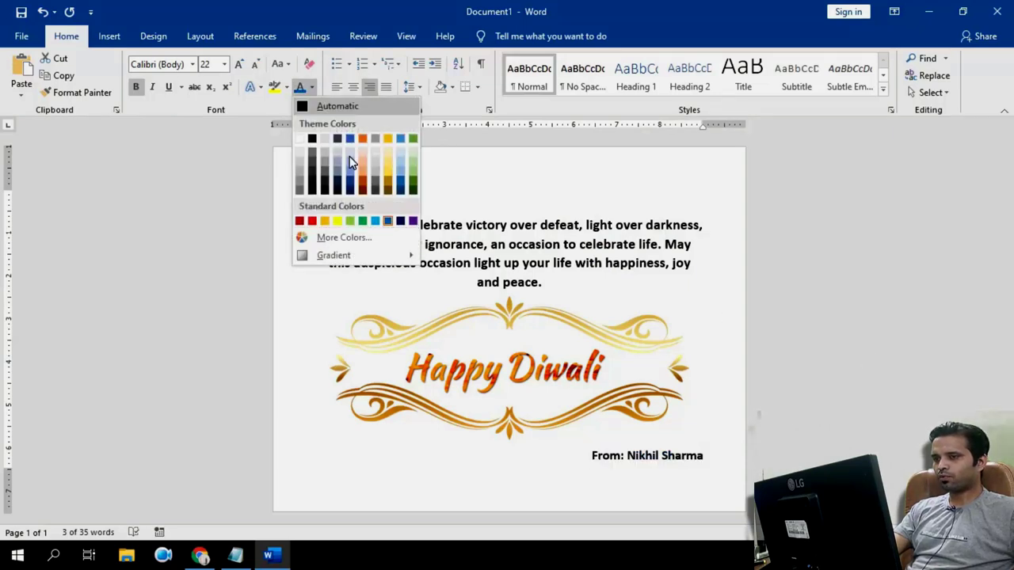
left_click(388, 189)
left_click(655, 275)
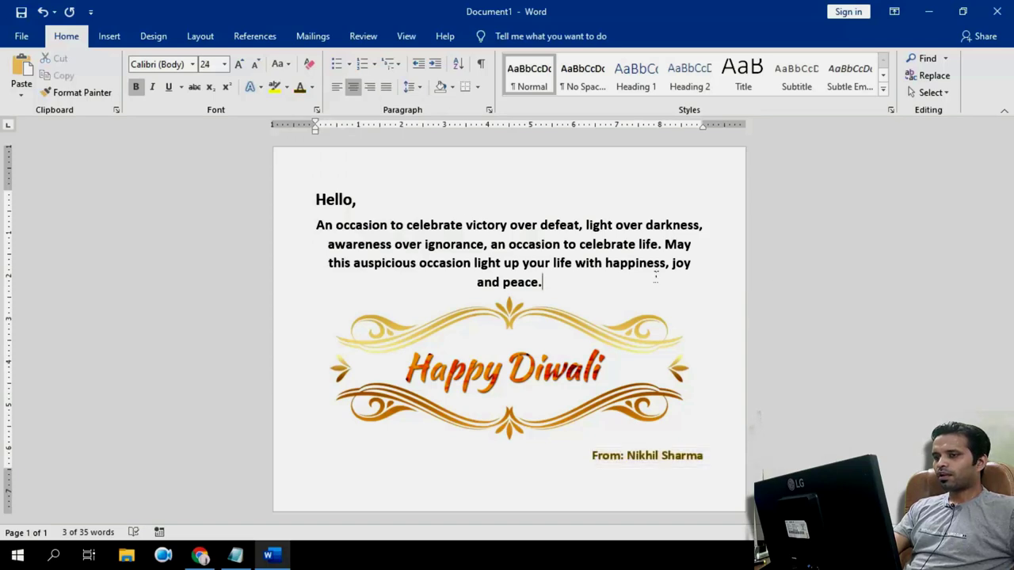
- Make the greeting paragraph dark navy and italic
left_click_drag(609, 284, 317, 230)
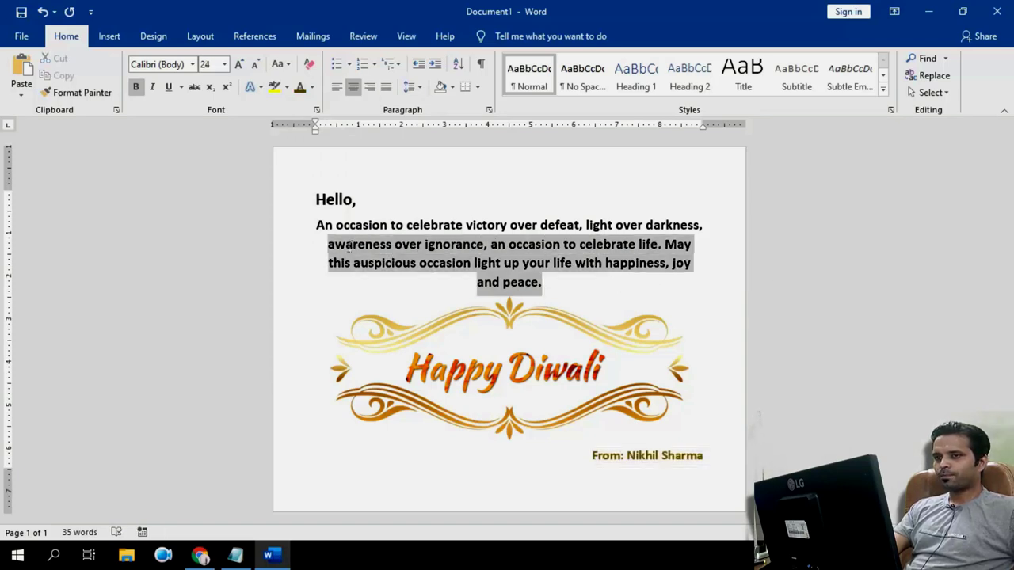
left_click(314, 88)
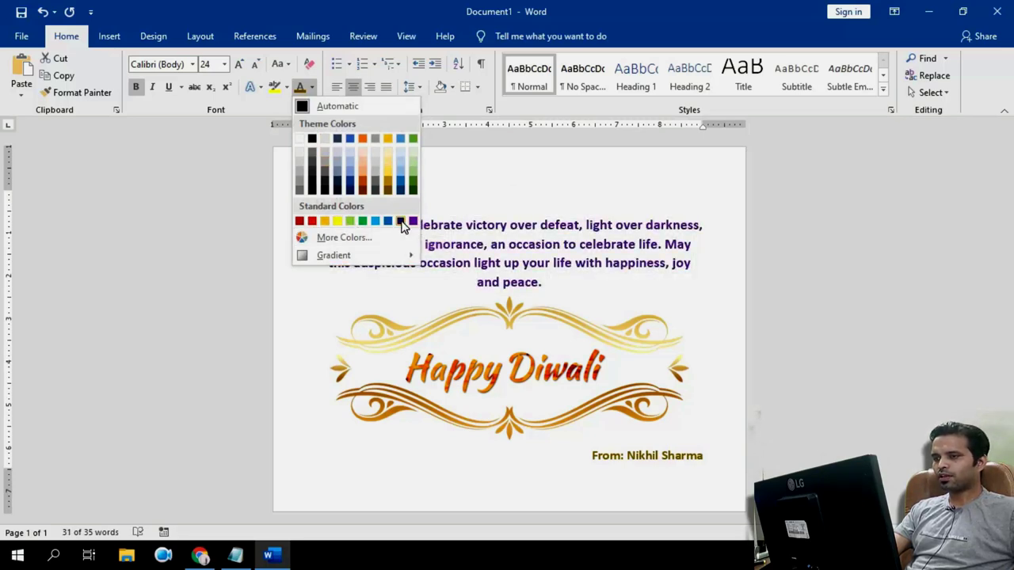
left_click(347, 190)
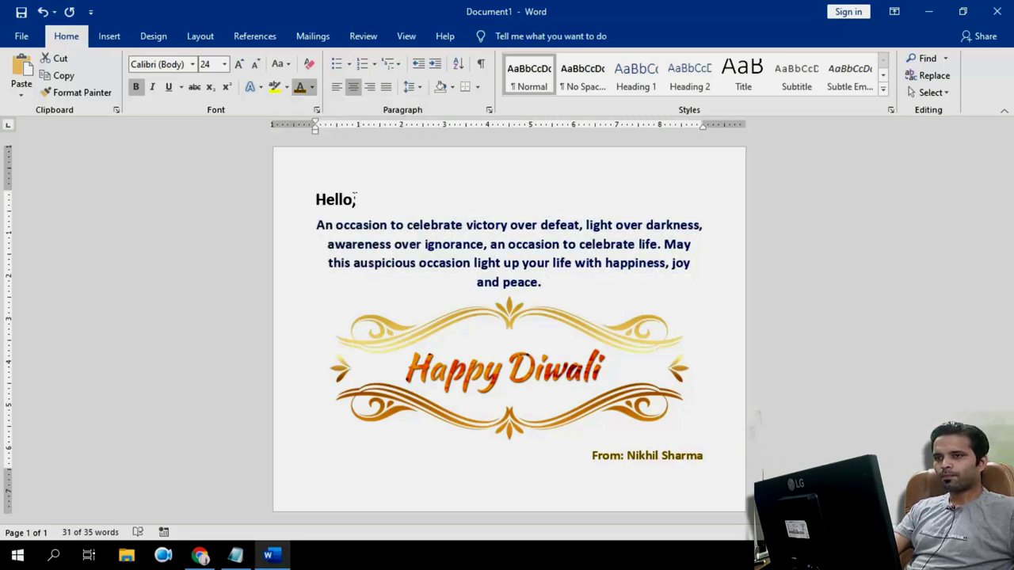
left_click(153, 88)
left_click(753, 249)
left_click(392, 201)
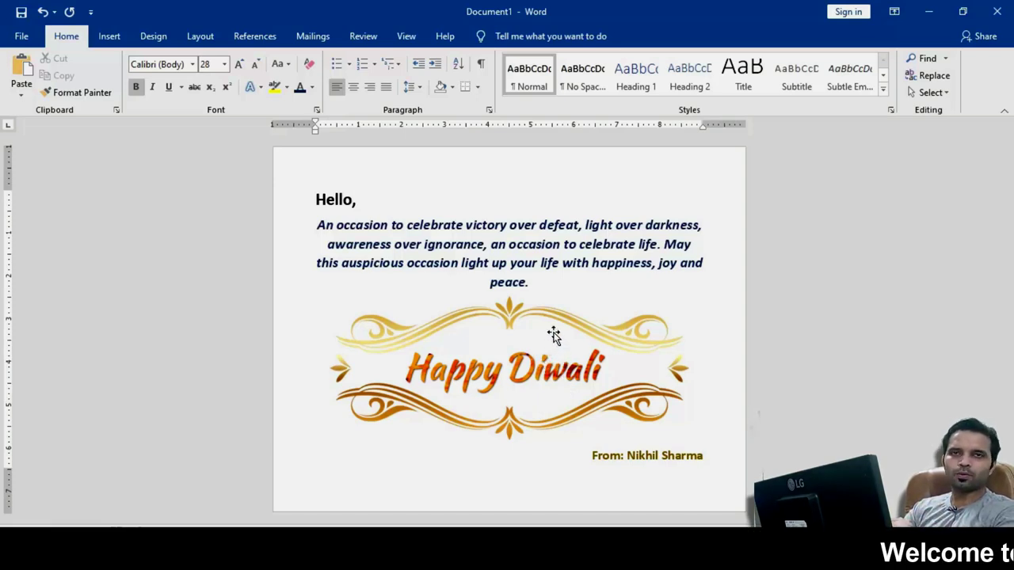
- Minimize Word, leaving the finished Diwali letter open in Document1
left_click(932, 19)
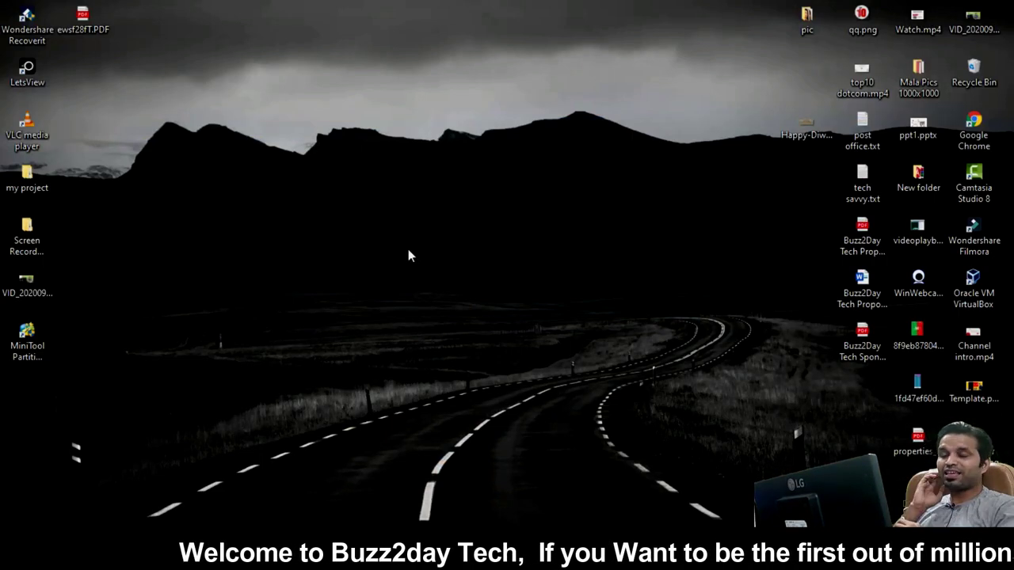
- Launch Excel with the excel Run command and open a blank workbook
key("super+r")
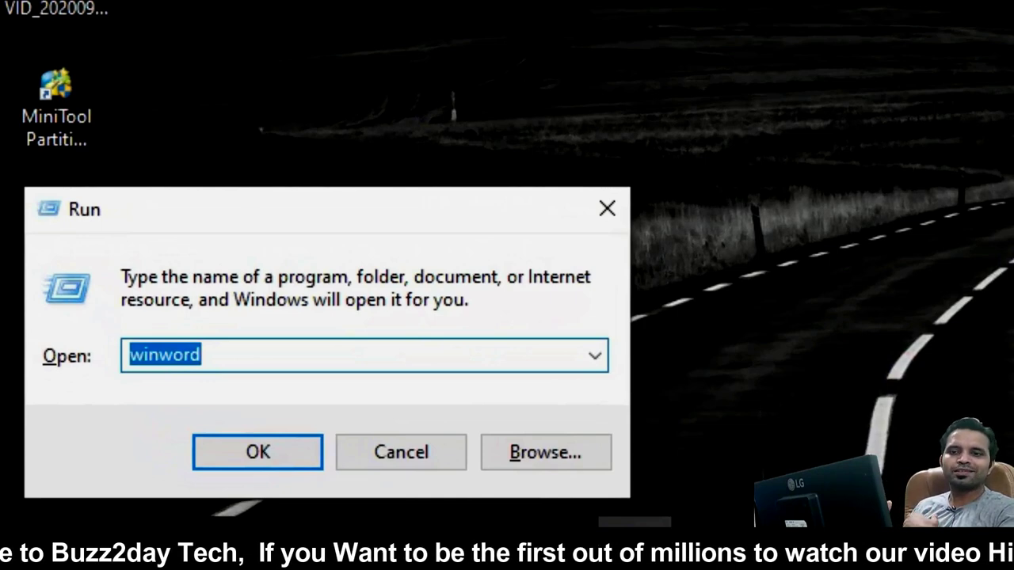
type("ex")
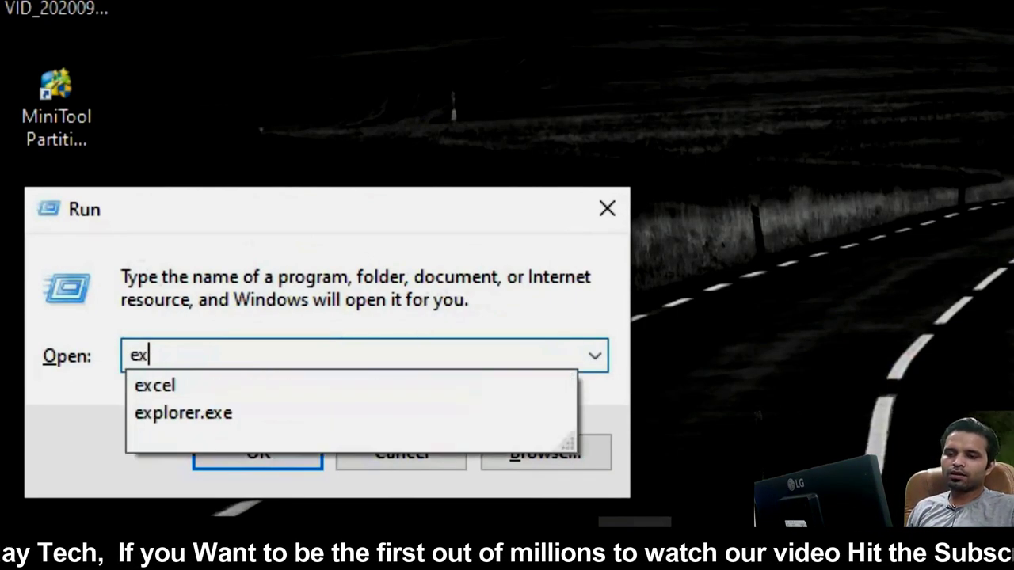
type("cel")
key("Return")
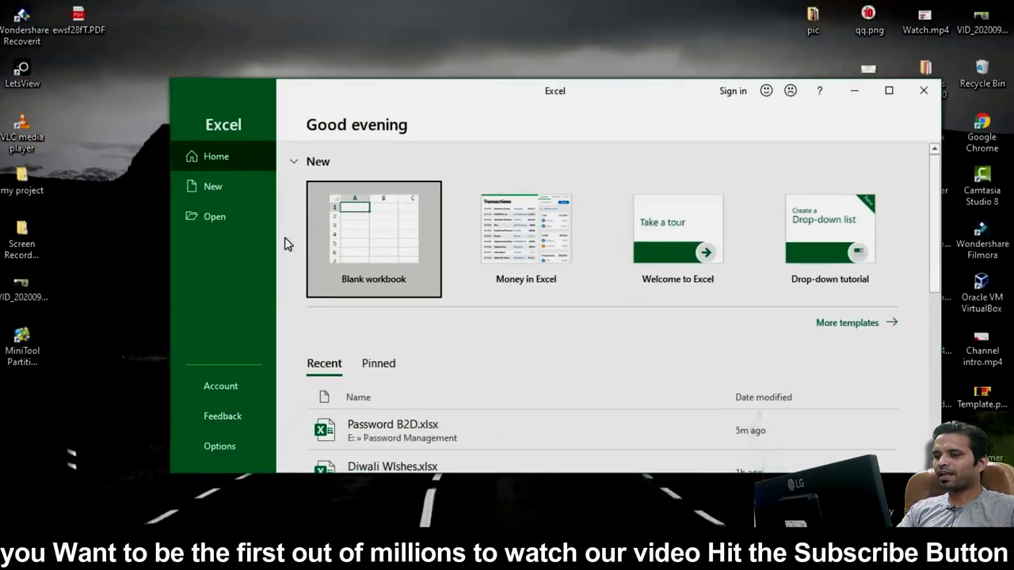
left_click(398, 244)
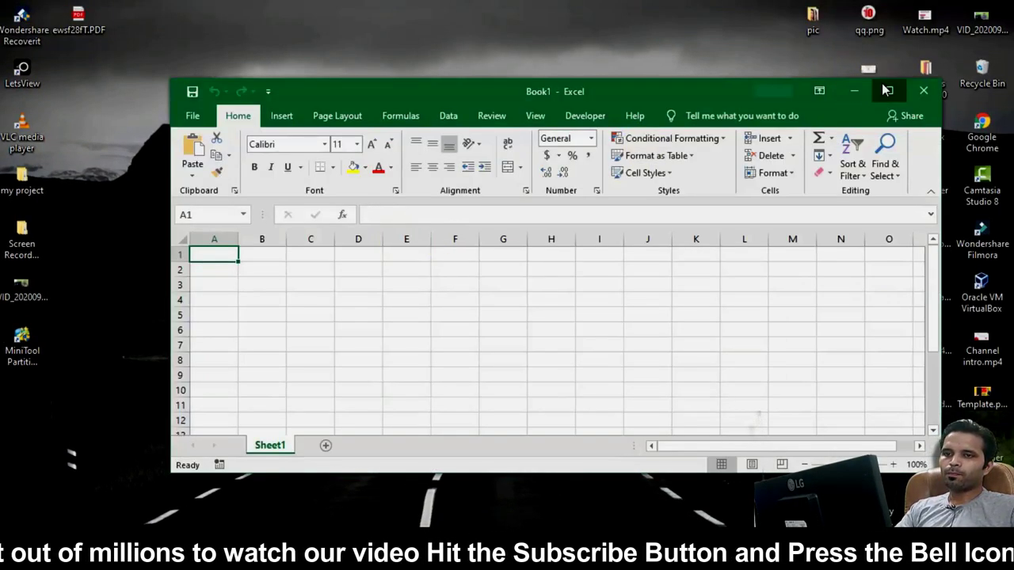
- Maximize Excel, add headers Name in A1 and Email in B1, and widen both columns
left_click(885, 90)
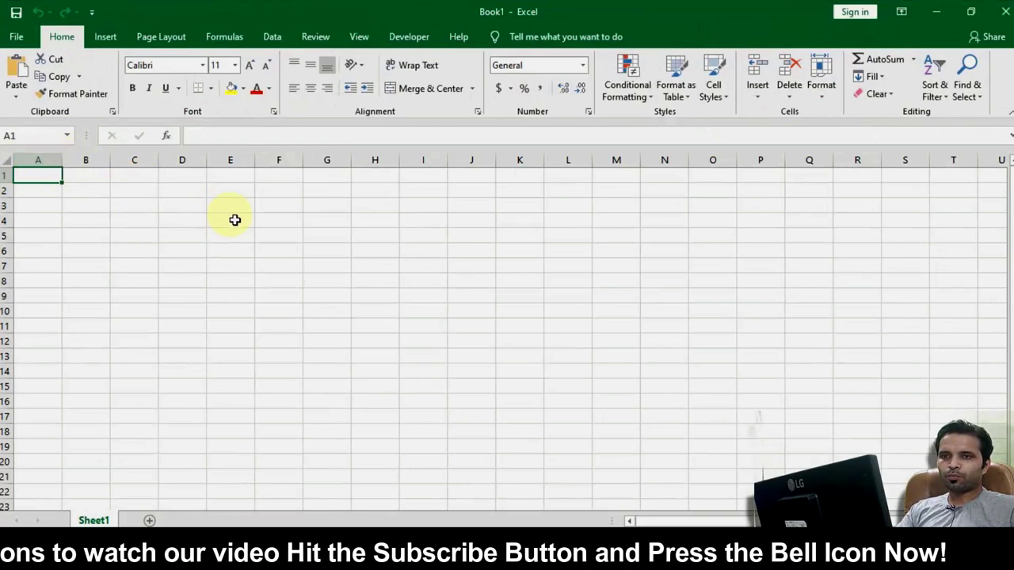
left_click_drag(62, 160, 92, 160)
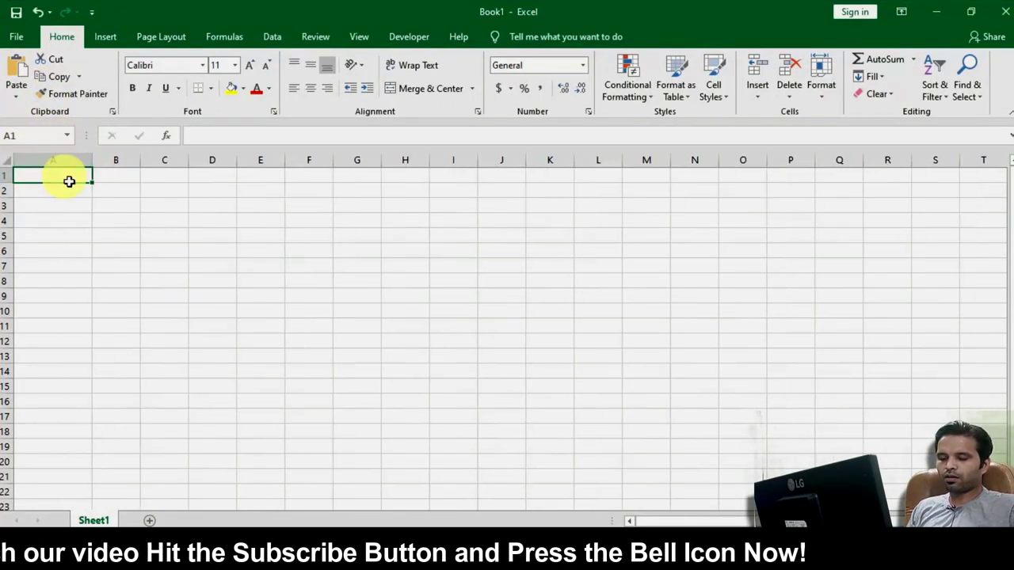
type("Name")
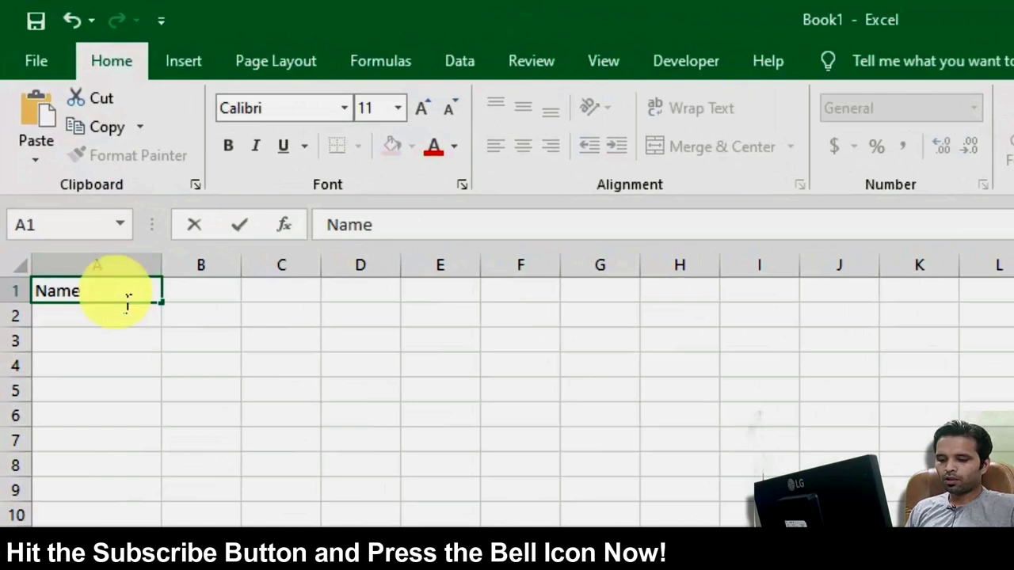
key("Tab")
type("Email")
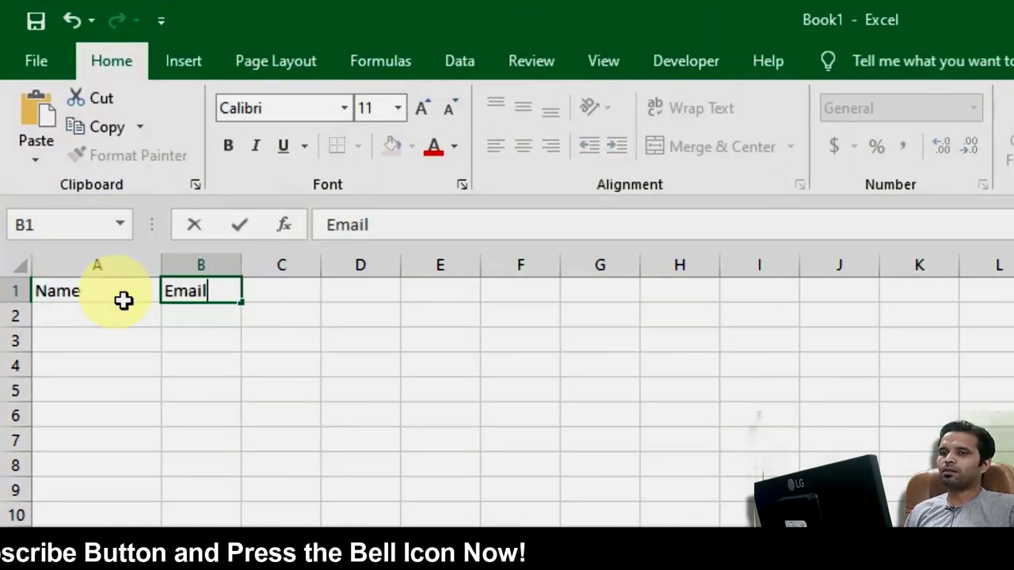
key("Down")
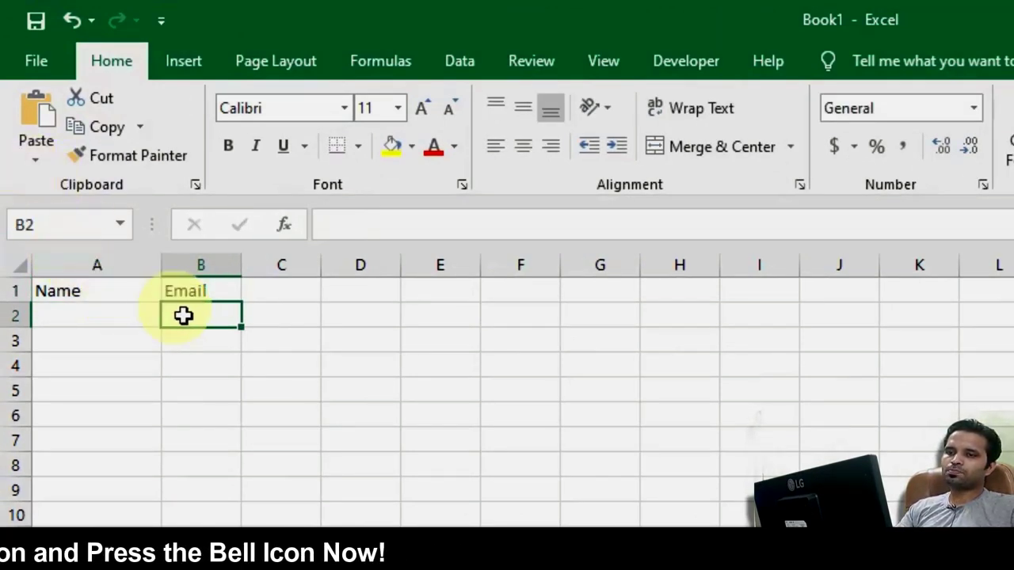
left_click_drag(162, 266, 303, 265)
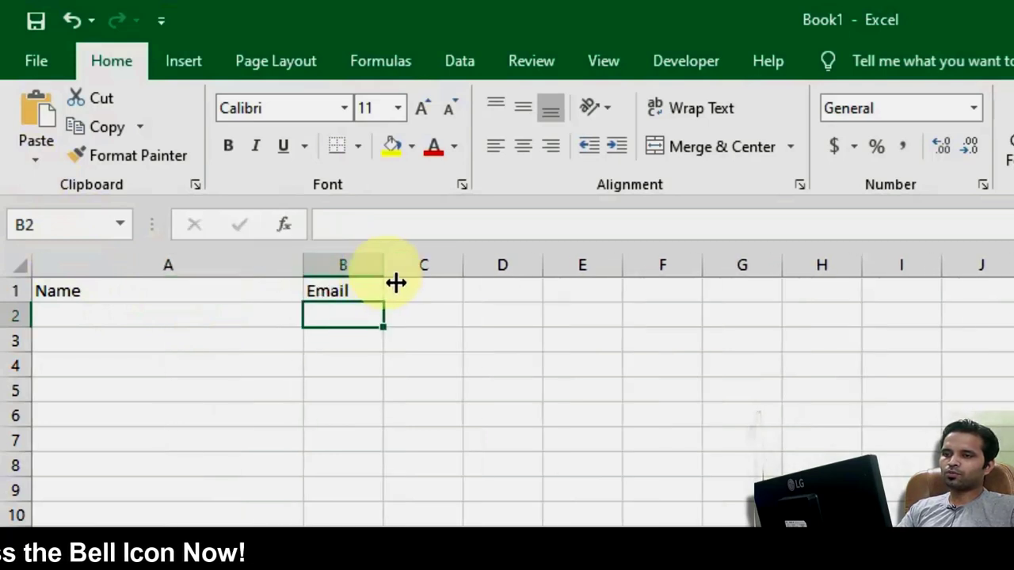
left_click_drag(396, 283, 540, 285)
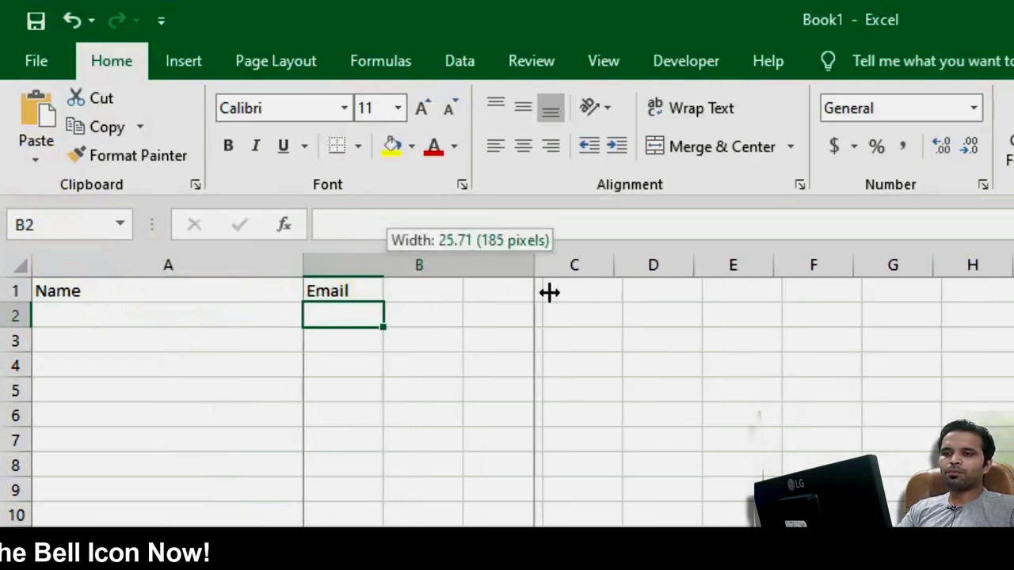
- List six first names under Name in cells A2:A7
left_click(176, 316)
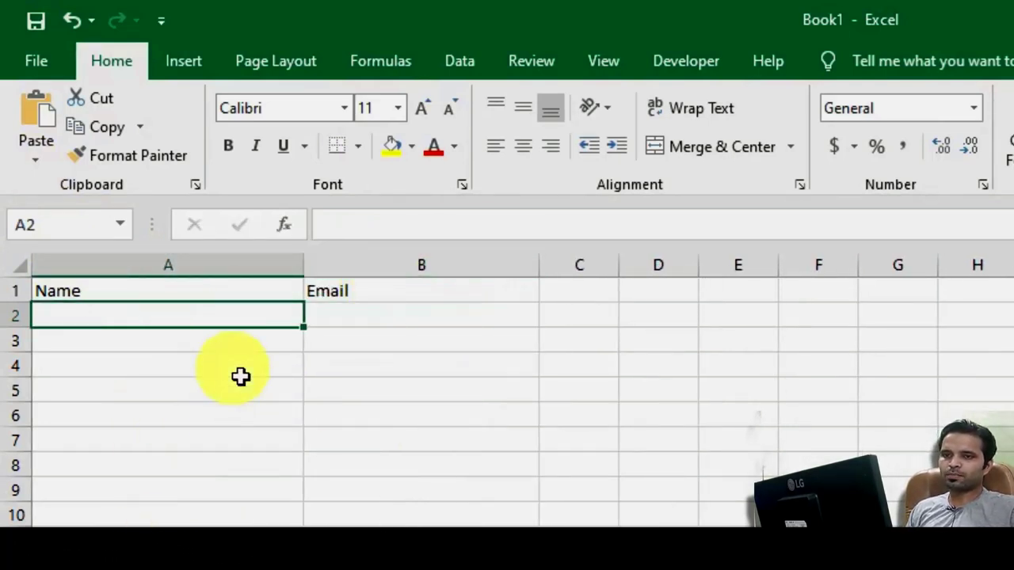
type("Nikhi")
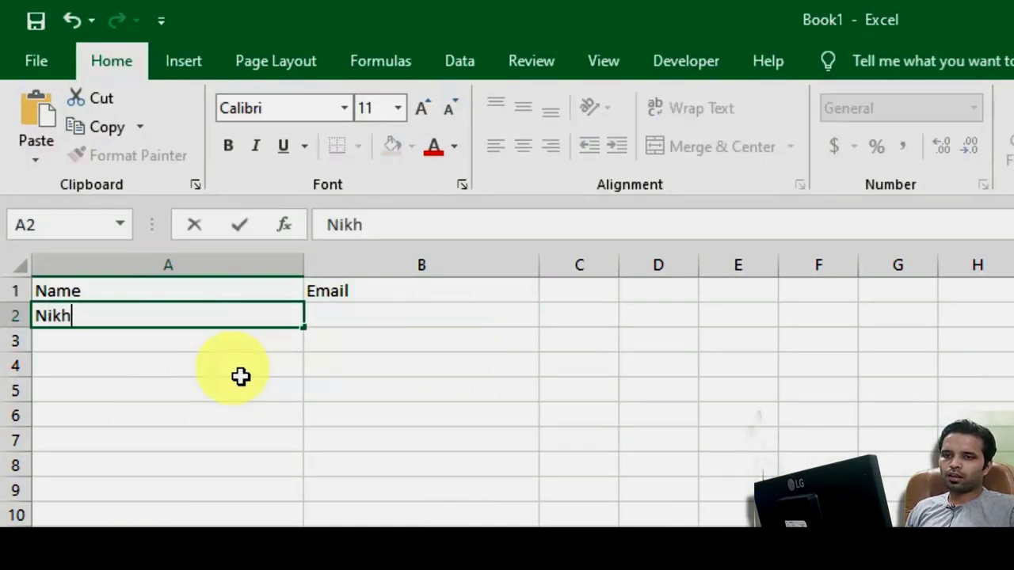
type("l")
key("Return")
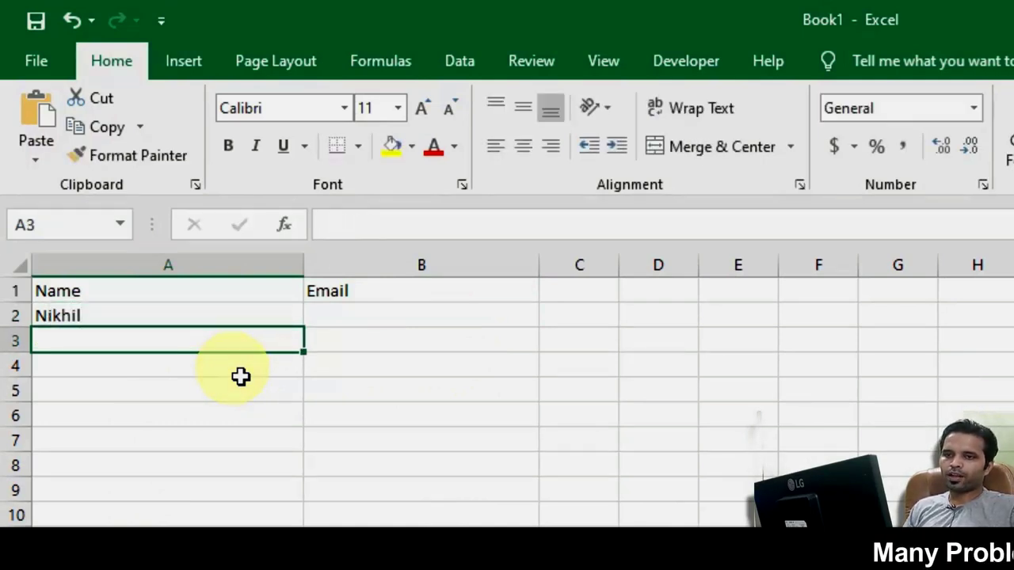
type("Priyank")
key("Return")
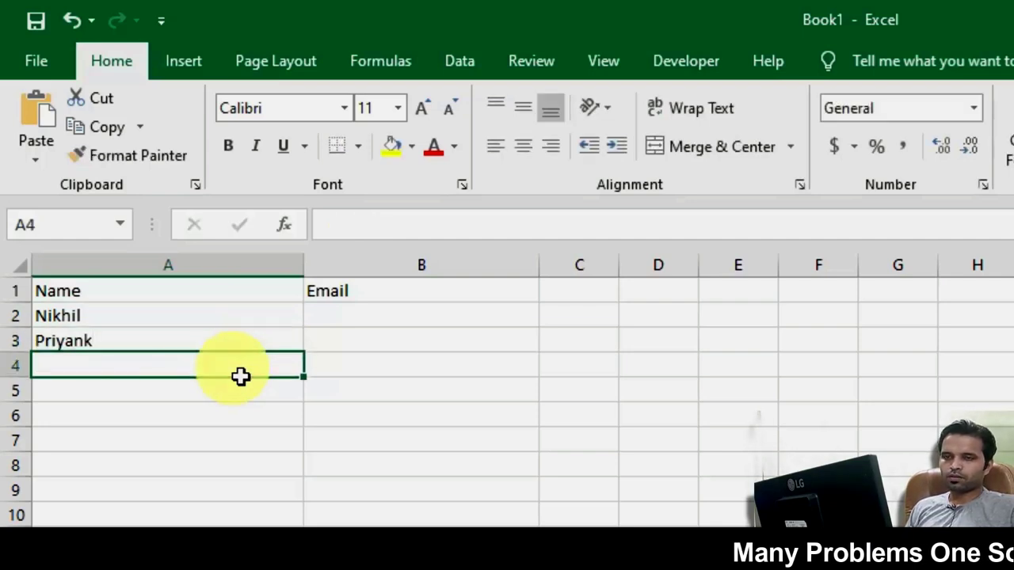
type("Sachin")
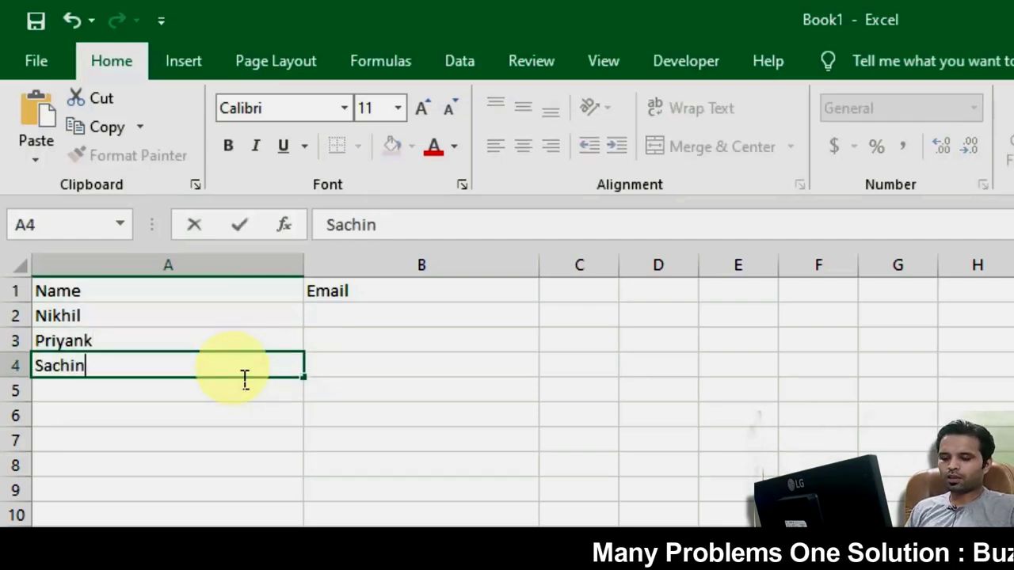
key("Return")
type("B")
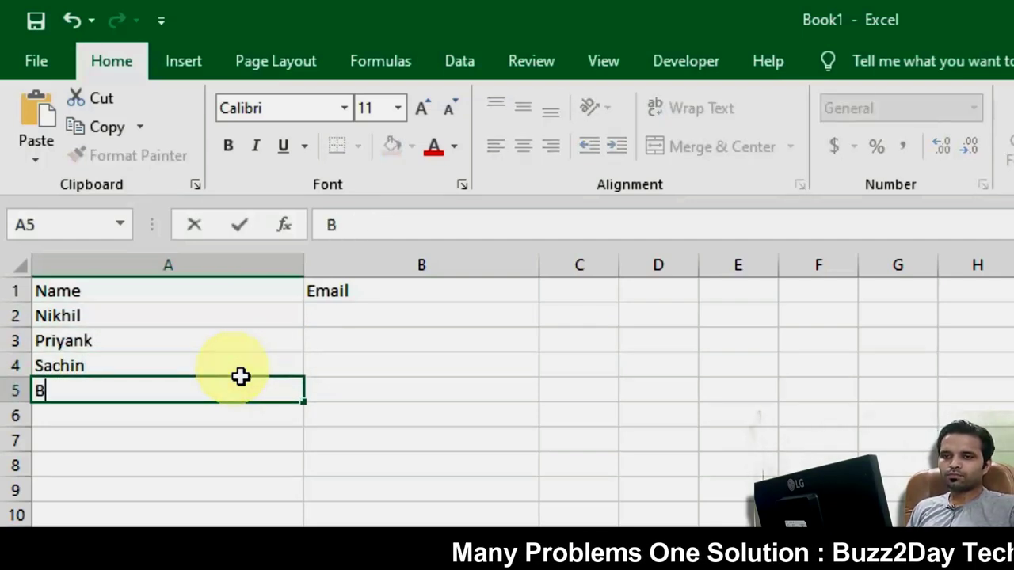
type("rijesh")
key("Return")
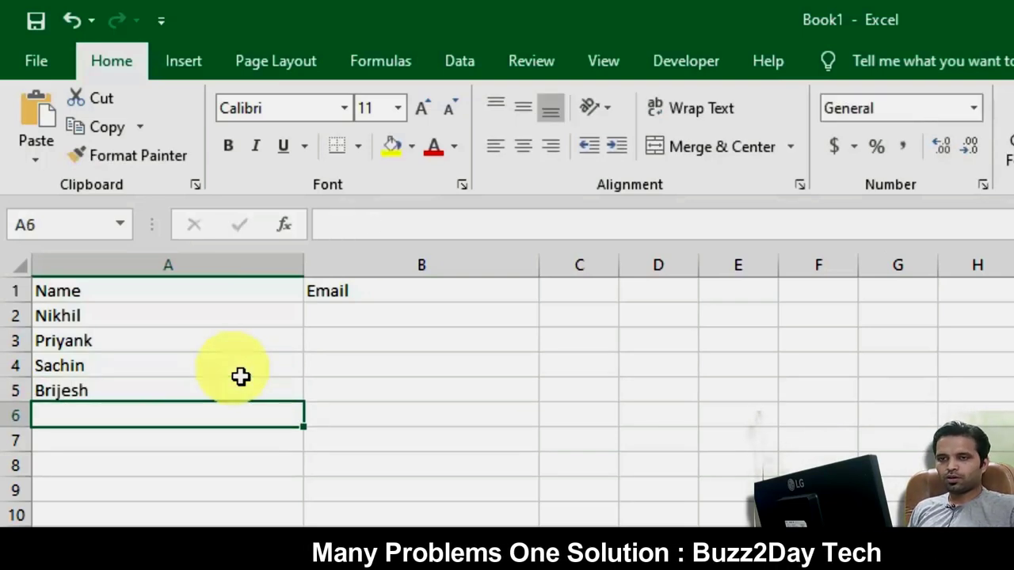
type("Arya")
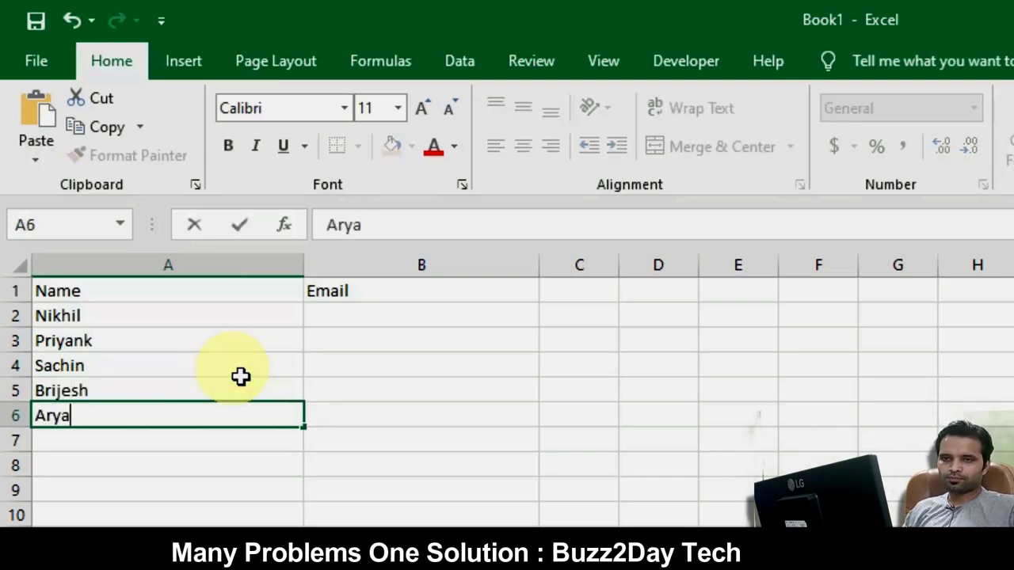
type("n")
key("Return")
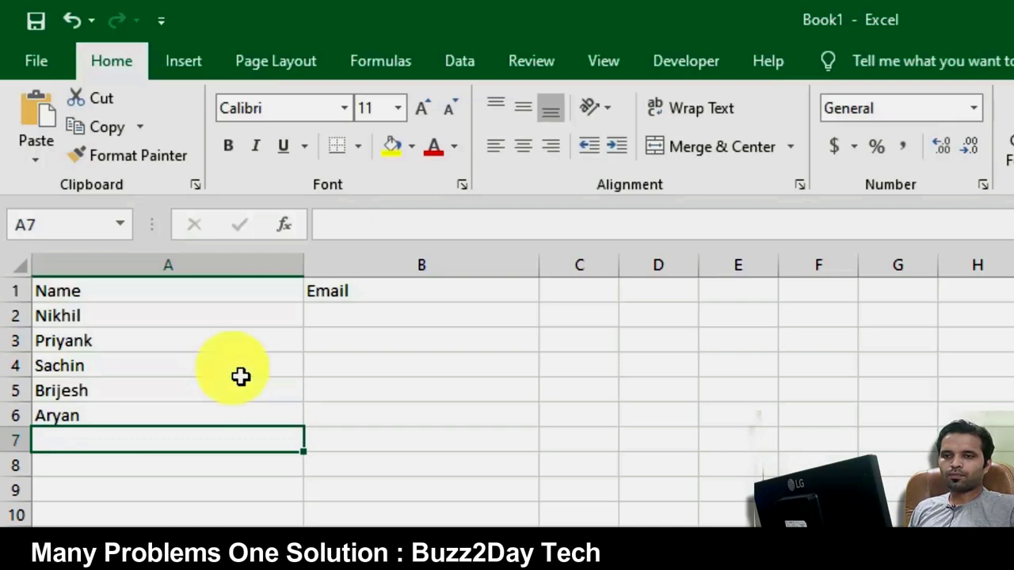
type("Nakul")
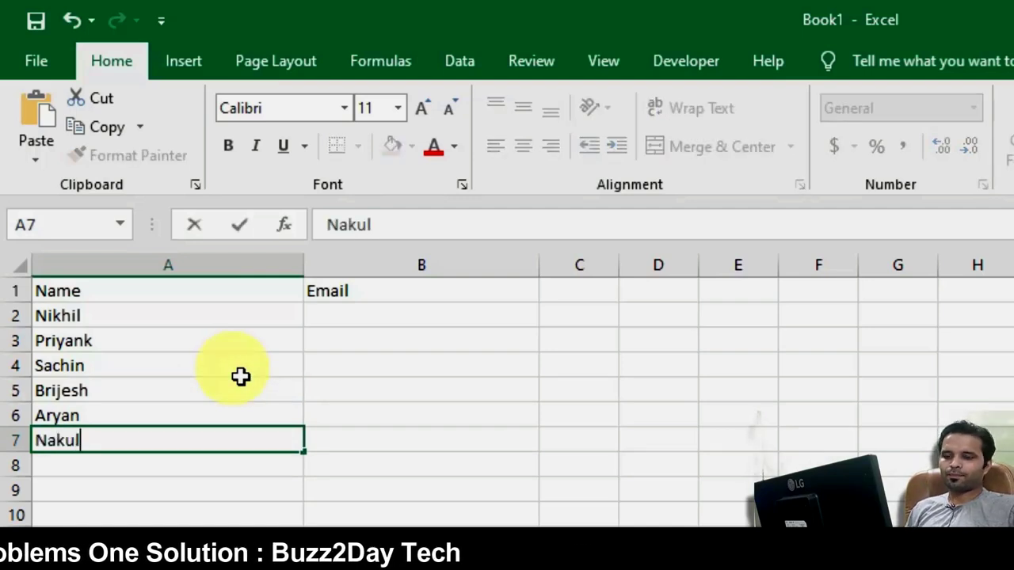
key("Return")
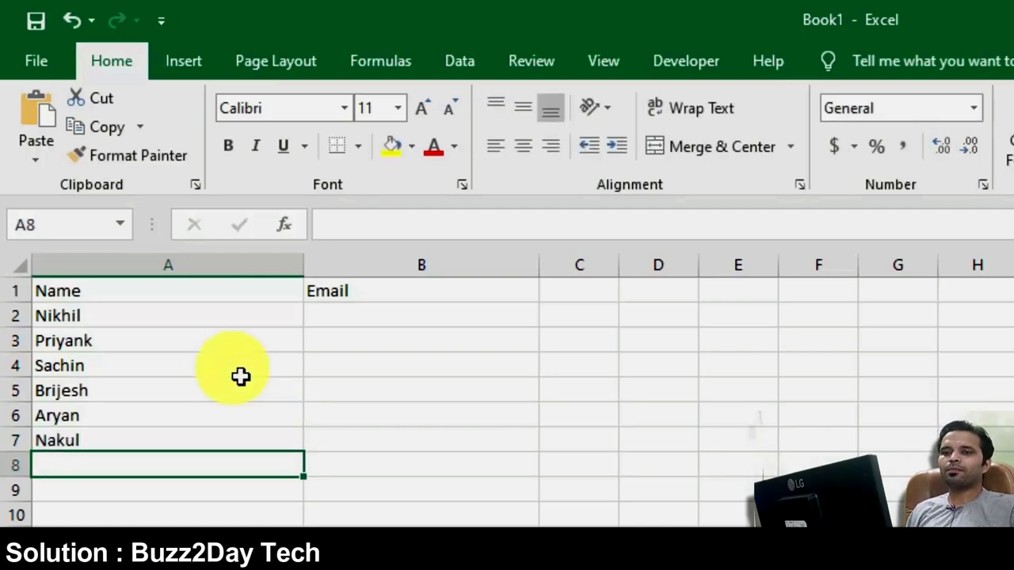
key("Up")
key("Up")
key("Up")
key("Up")
key("Up")
key("Up")
key("Up")
- Enter the sample e-mail address in cell B2
key("Down")
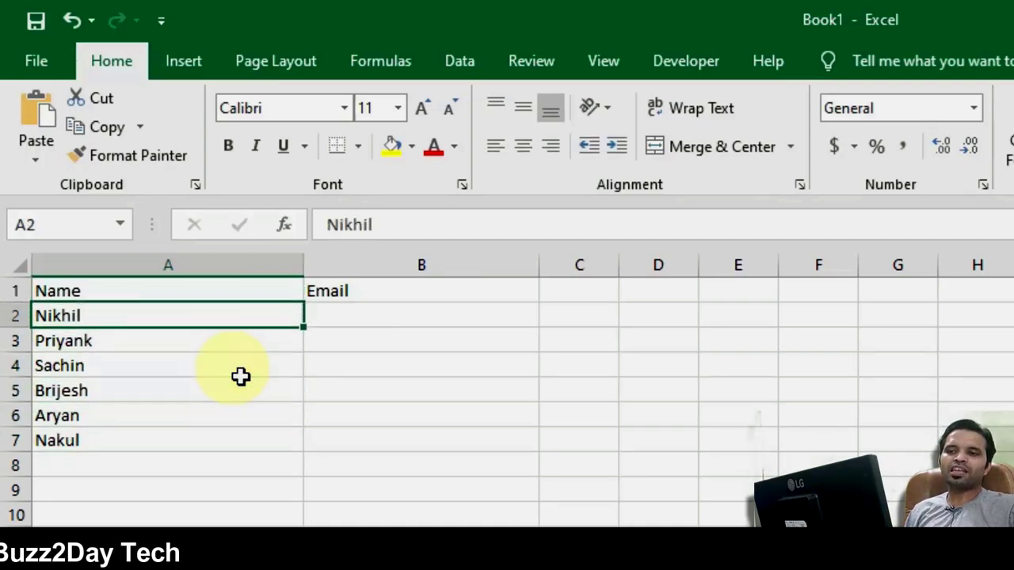
key("Down")
key("Down")
key("Down")
key("Down")
key("Up")
key("Up")
key("Up")
key("Up")
key("Up")
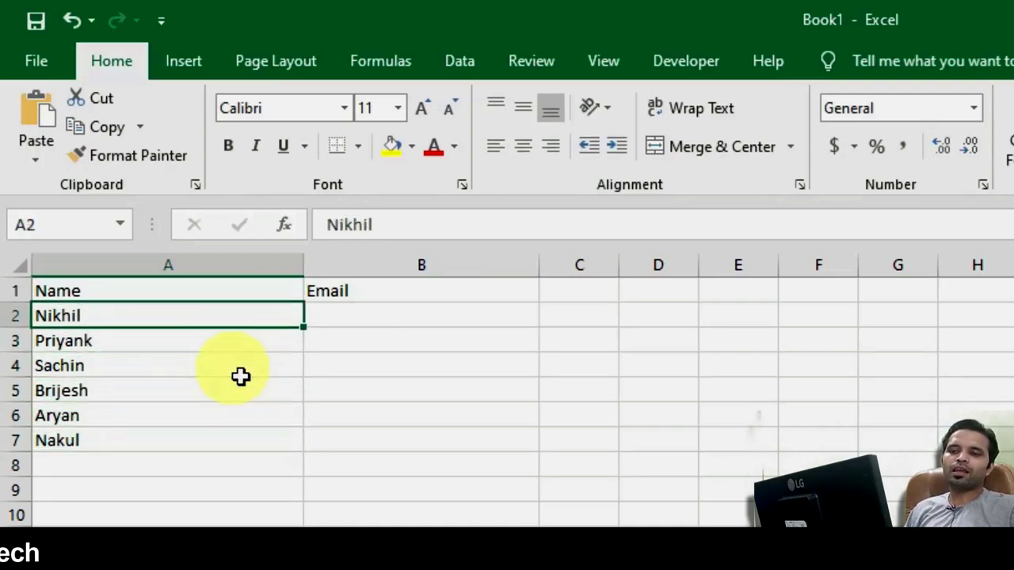
key("shift+Down")
key("shift+Down")
key("shift+Down")
key("shift+Down")
key("shift+Down")
key("shift+Down")
key("shift+Down")
key("shift+Down")
key("shift+Down")
key("shift+Down")
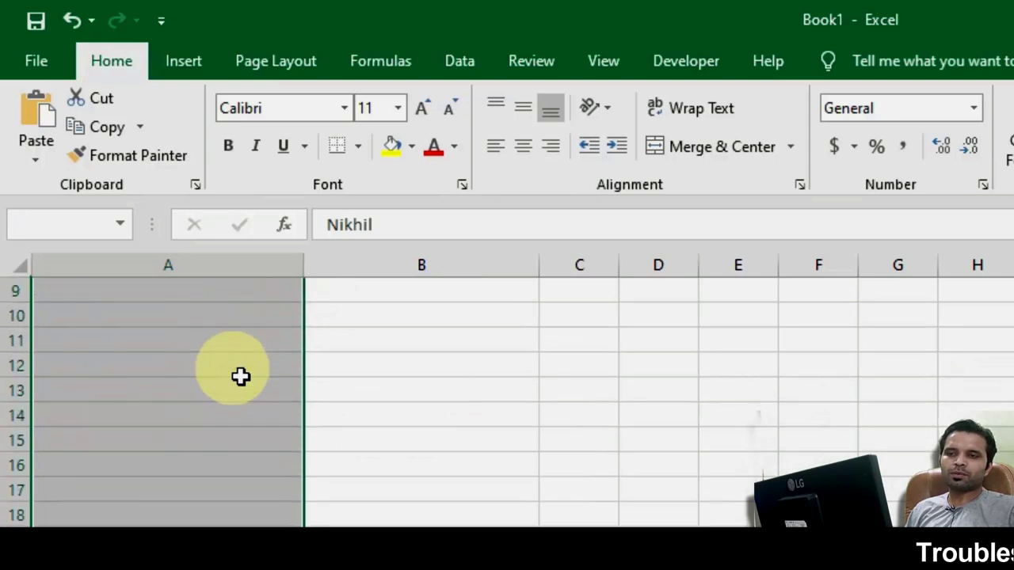
key("shift+Up")
key("shift+Up")
key("shift+Up")
key("shift+Up")
key("shift+Up")
key("shift+Up")
key("shift+Down")
key("shift+Down")
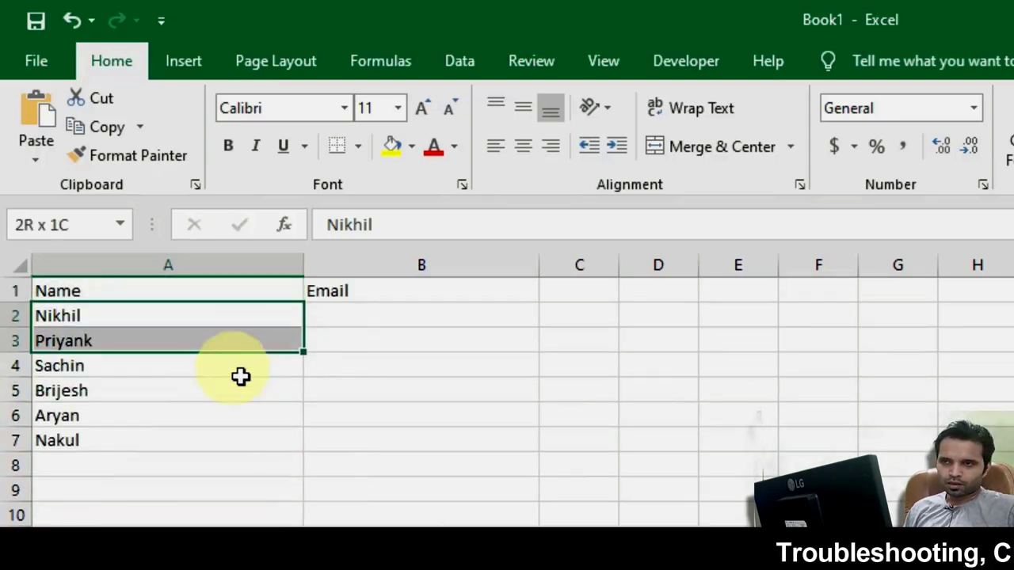
key("shift+Down")
key("shift+Down")
key("shift+Down")
key("Up")
key("Right")
key("Down")
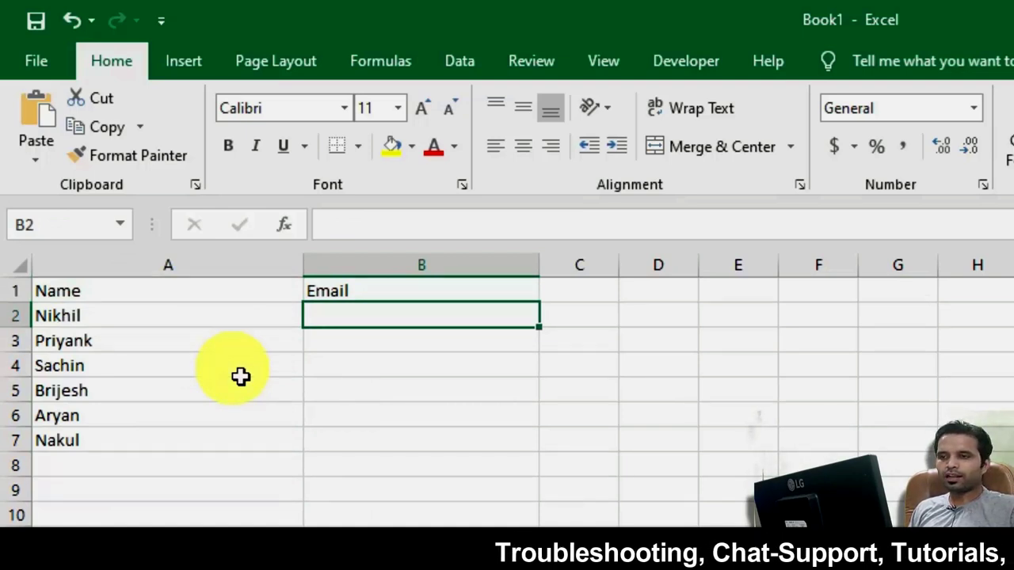
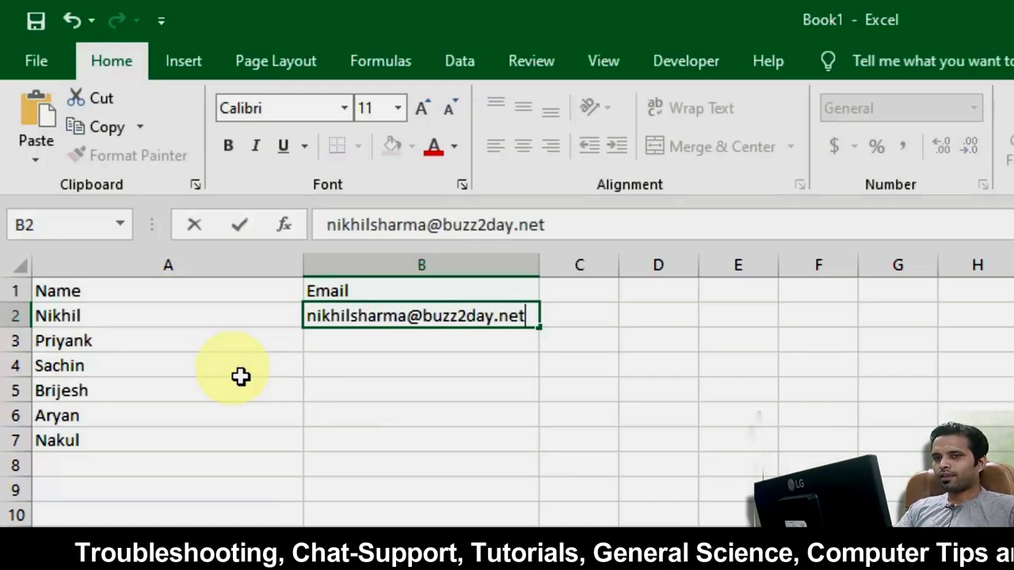
key("Return")
- Paste the same e-mail address into cells B3 through B7
left_click(41, 322)
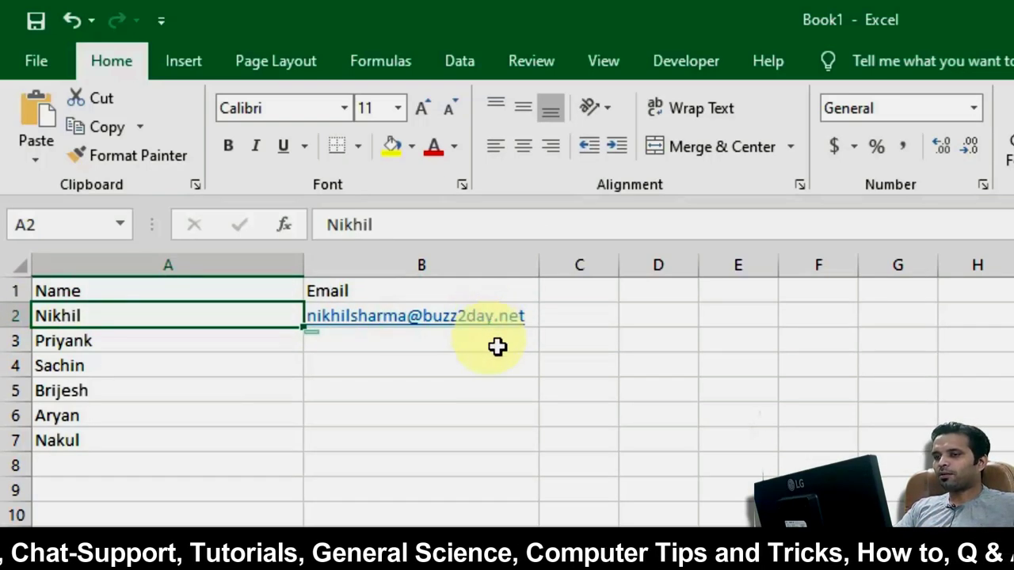
left_click(536, 321)
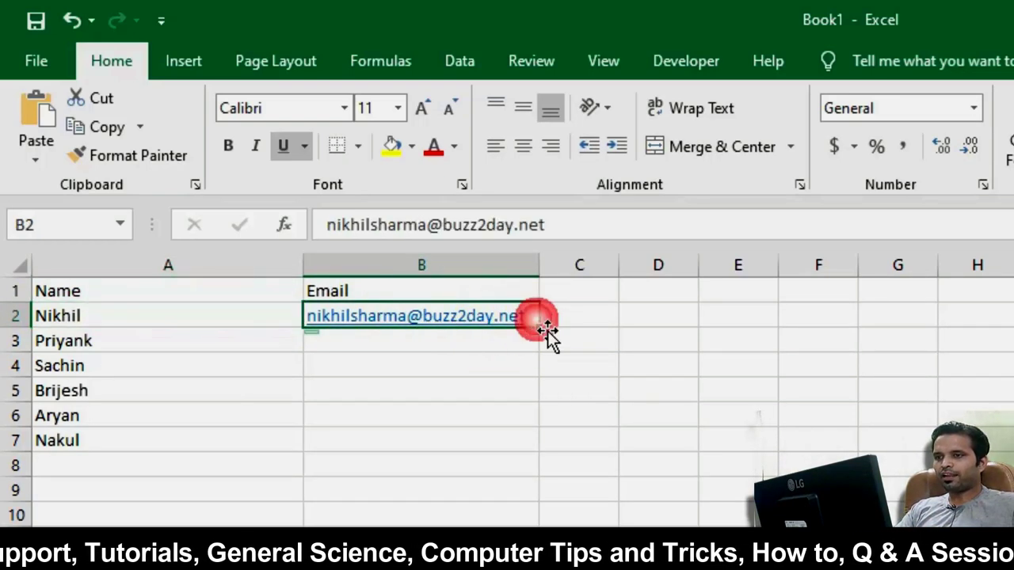
left_click(491, 357)
key("ctrl+v")
left_click(475, 371)
key("ctrl+v")
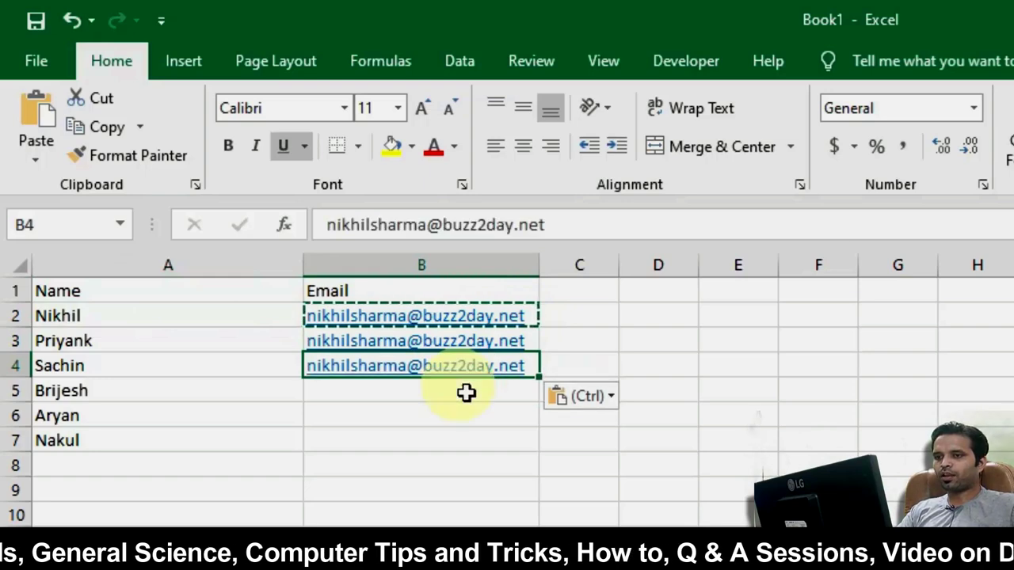
left_click(466, 396)
key("ctrl+v")
left_click(468, 420)
key("ctrl+v")
left_click(467, 440)
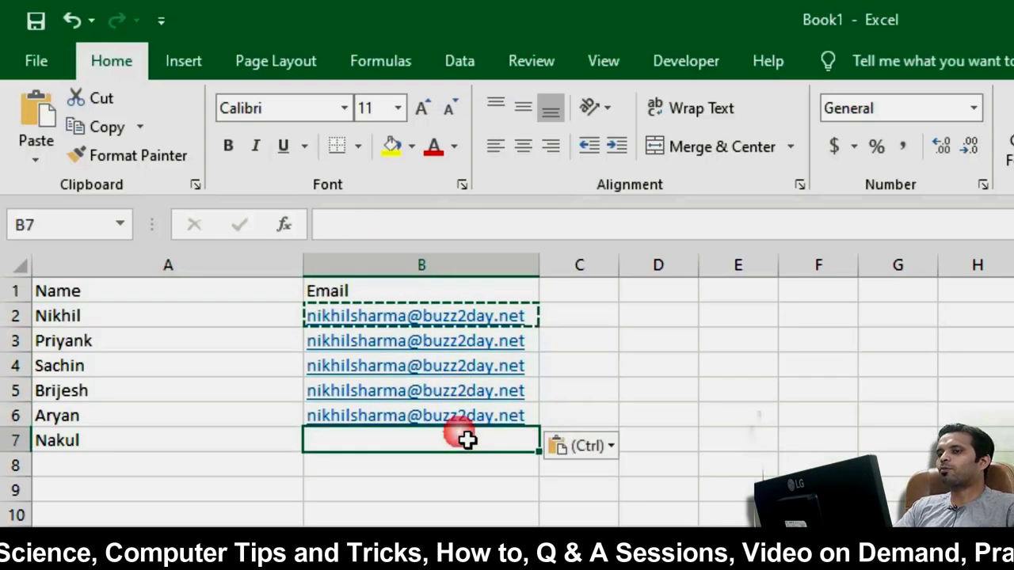
key("ctrl+v")
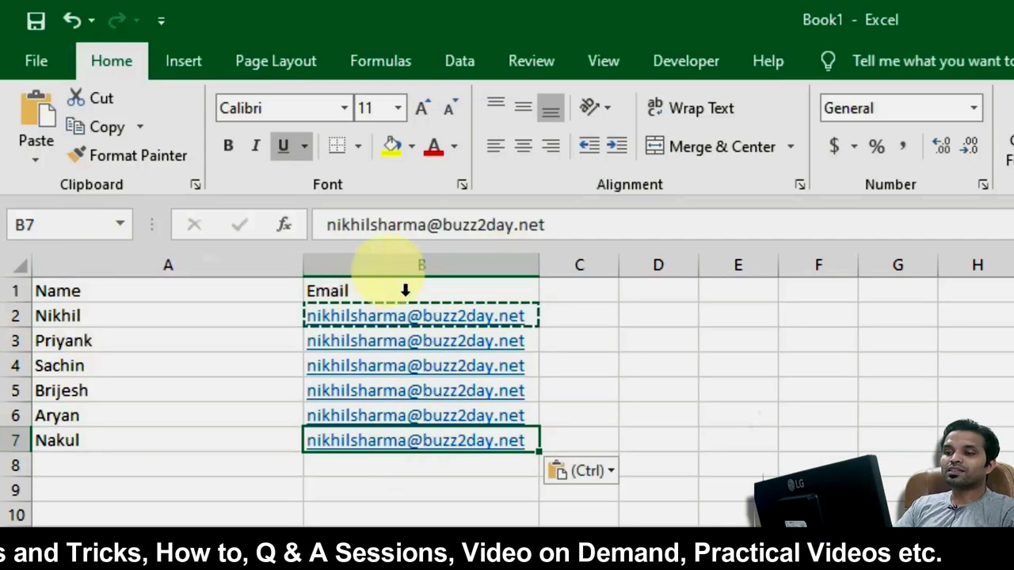
- Check the names down column A, ending on empty cell C2
left_click(111, 320)
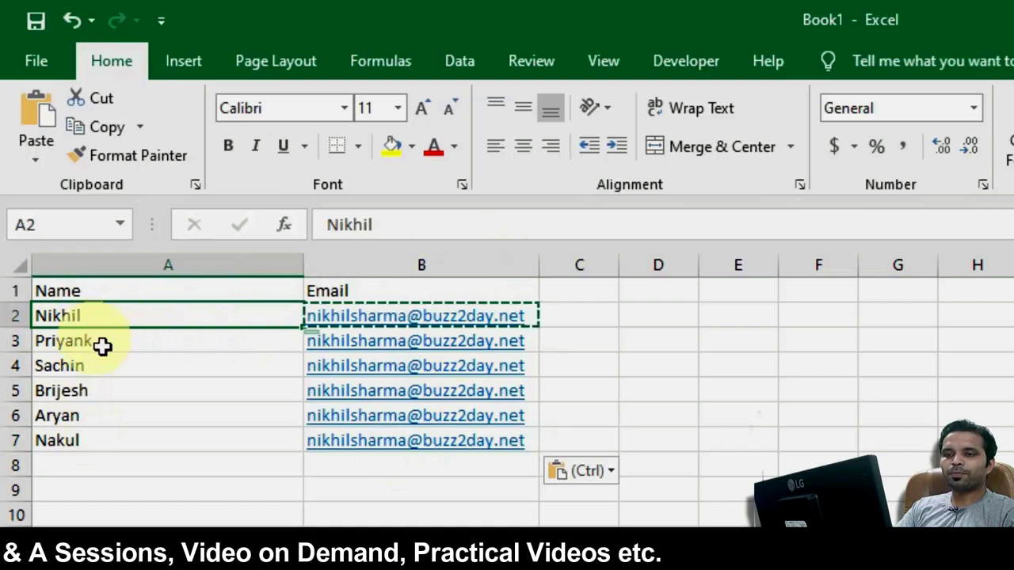
left_click(103, 347)
left_click(140, 377)
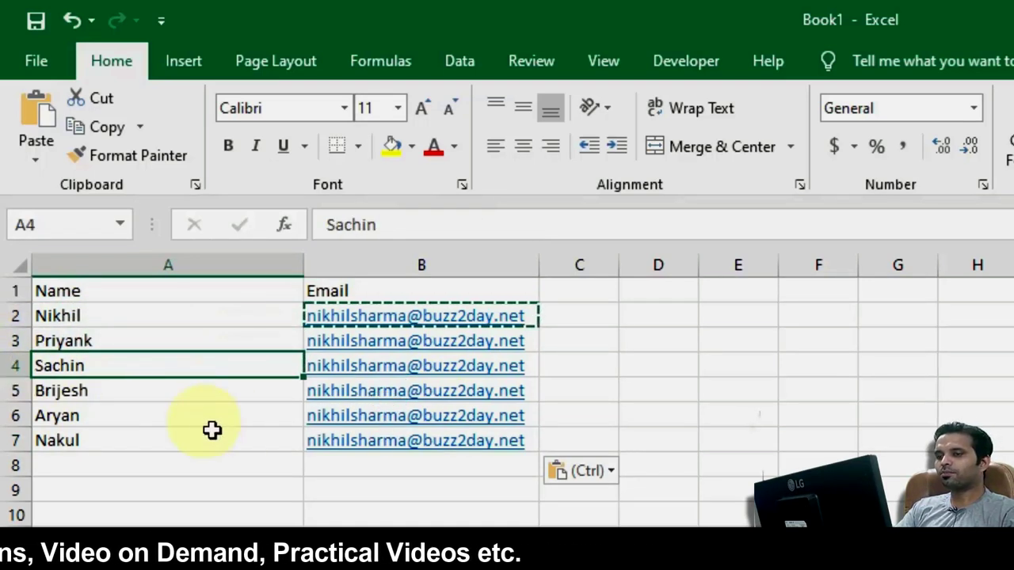
left_click(180, 392)
left_click(583, 317)
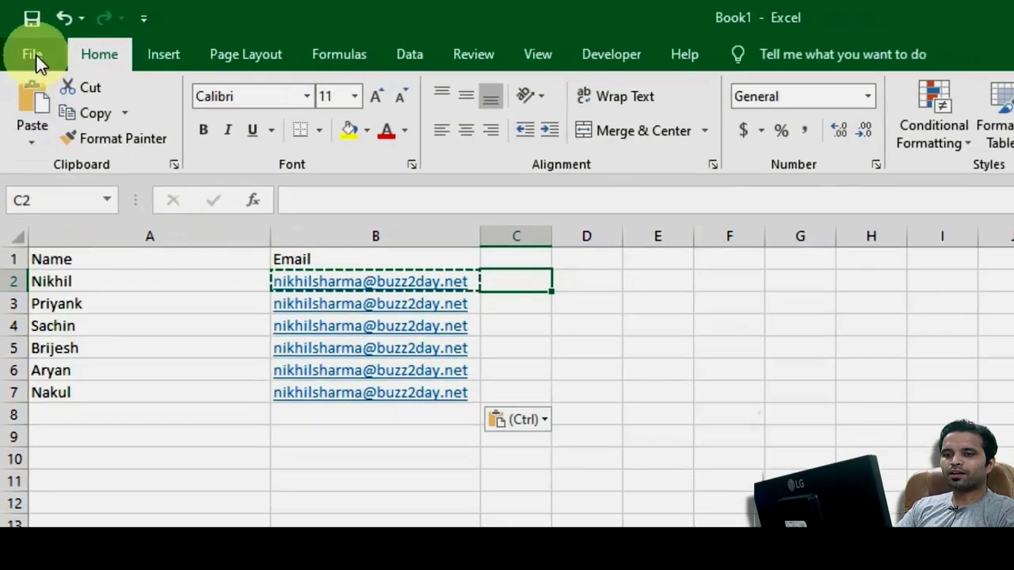
- Save the name and email list to the Desktop as Bulk Wishes.xlsx
left_click(35, 61)
left_click(55, 265)
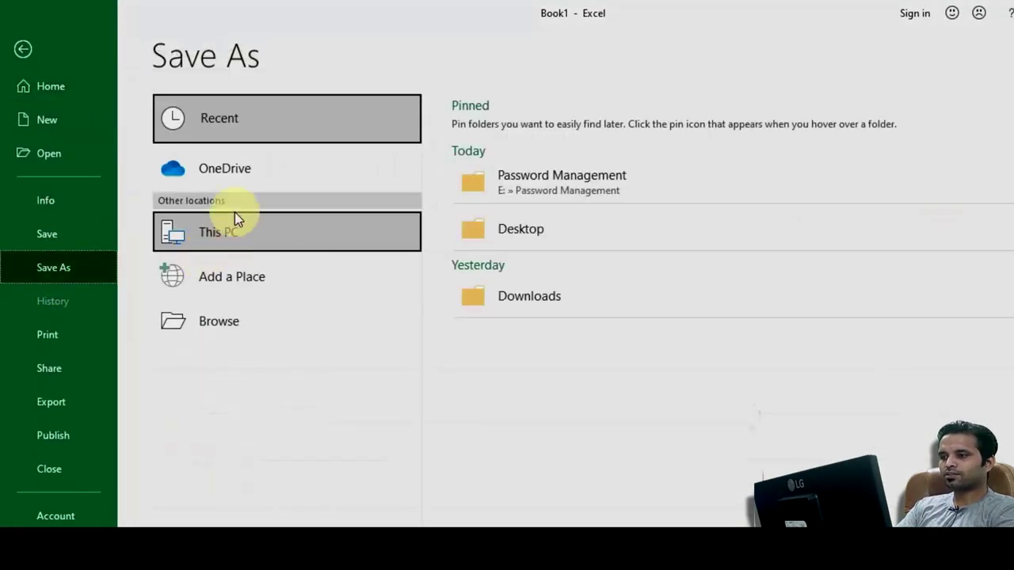
left_click(535, 240)
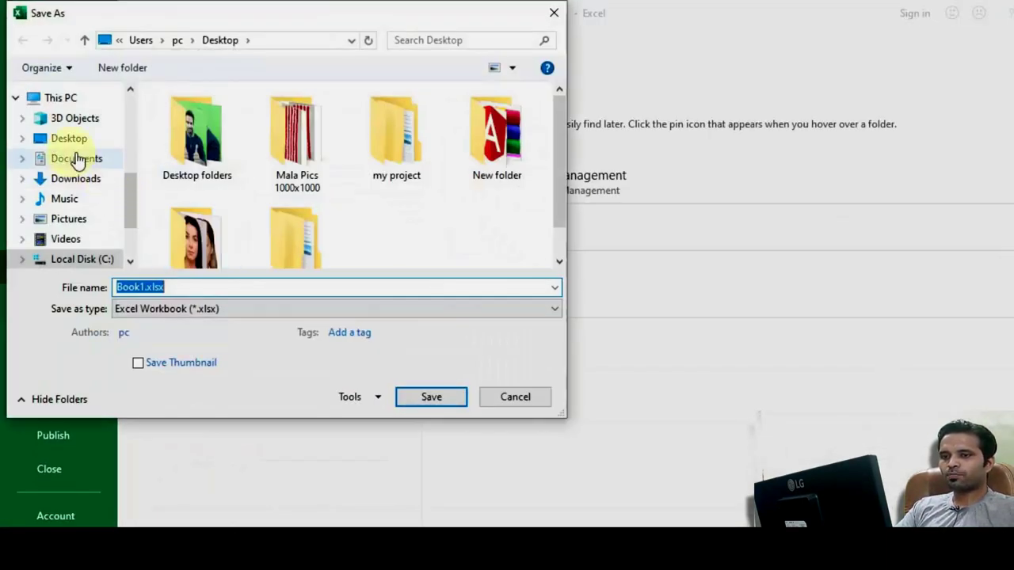
left_click(172, 281)
double_click(186, 290)
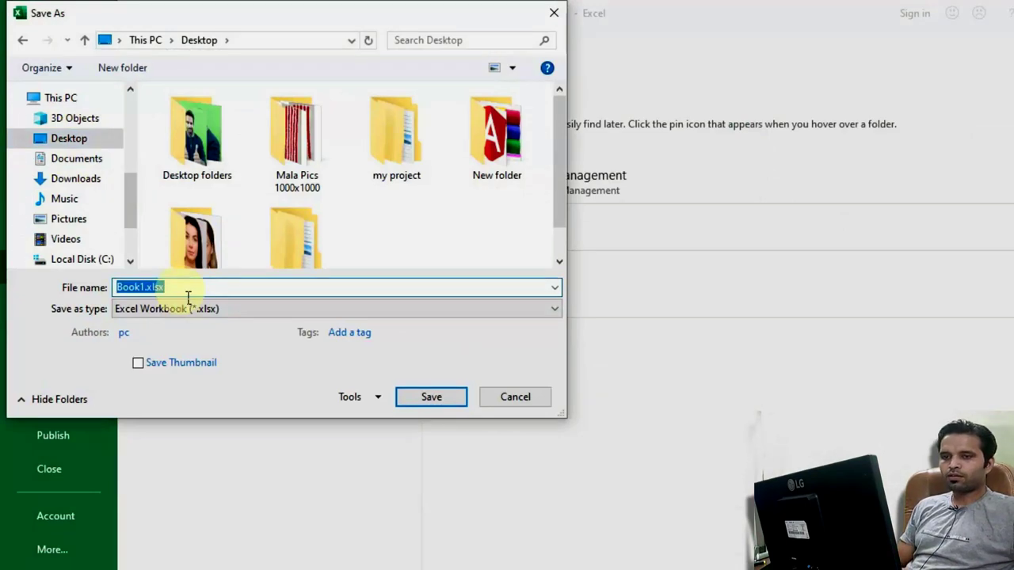
type("Bulk Wishes")
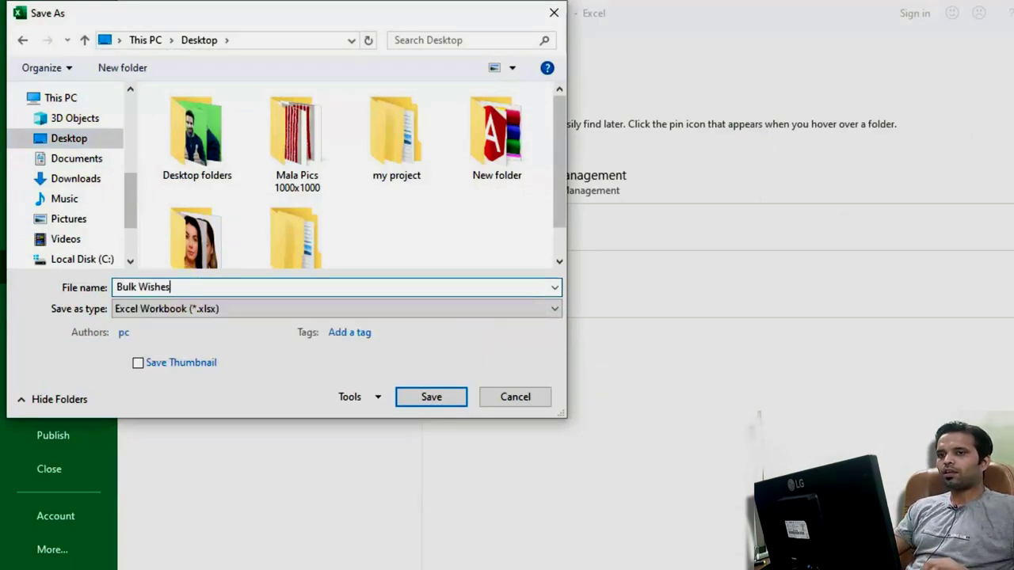
left_click(438, 399)
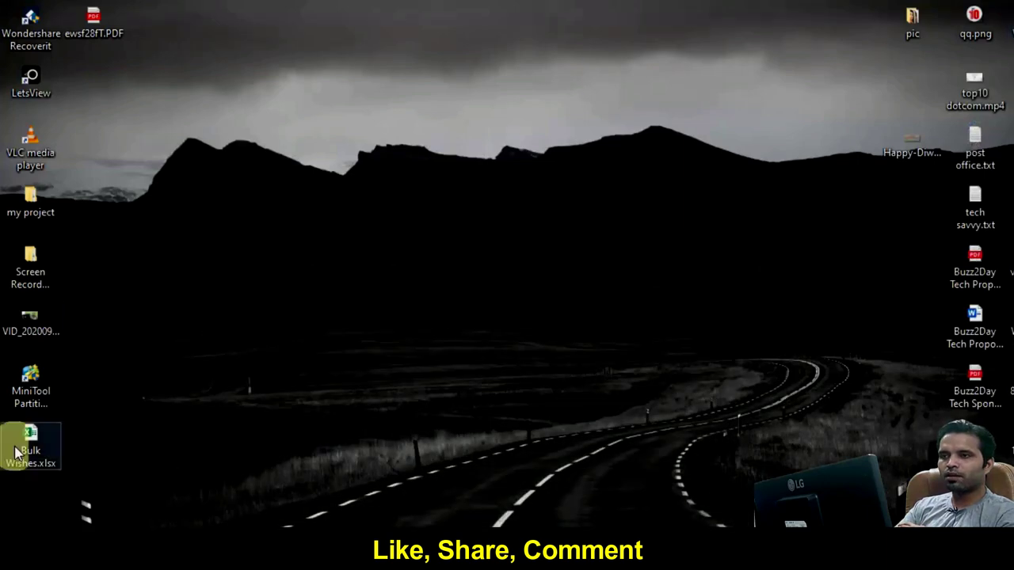
mouse_move(30, 446)
left_mouse_down()
mouse_move(203, 219)
mouse_move(248, 62)
left_mouse_up()
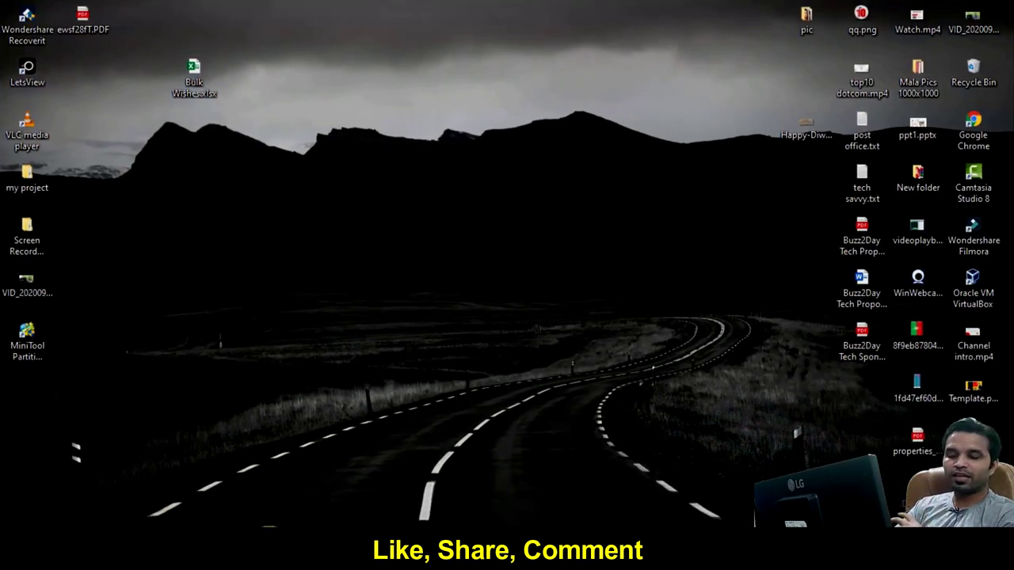
- Bring the Word Diwali letter (Document1) forward, then Alt+Tab back toward the Bulk Wishes workbook
left_click(272, 491)
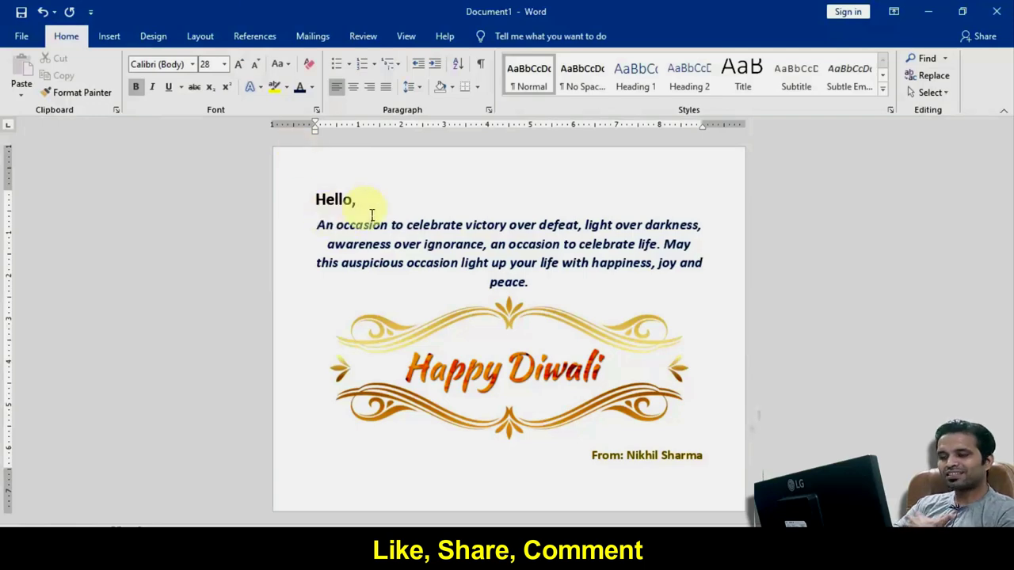
key("alt+Tab")
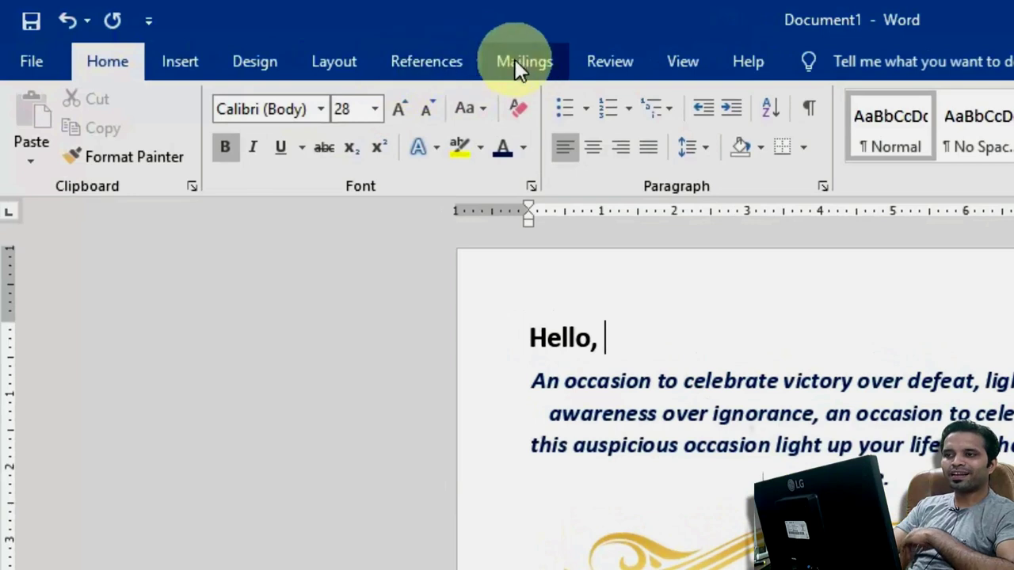
- Use an existing list: open Bulk Wishes.xlsx from the Desktop as the recipient source
left_click(521, 63)
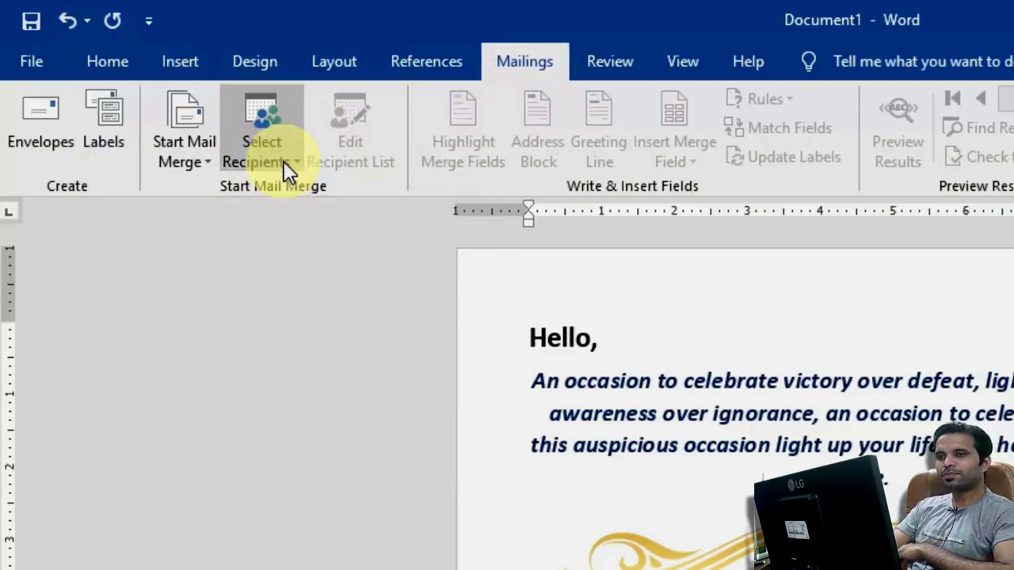
left_click(284, 161)
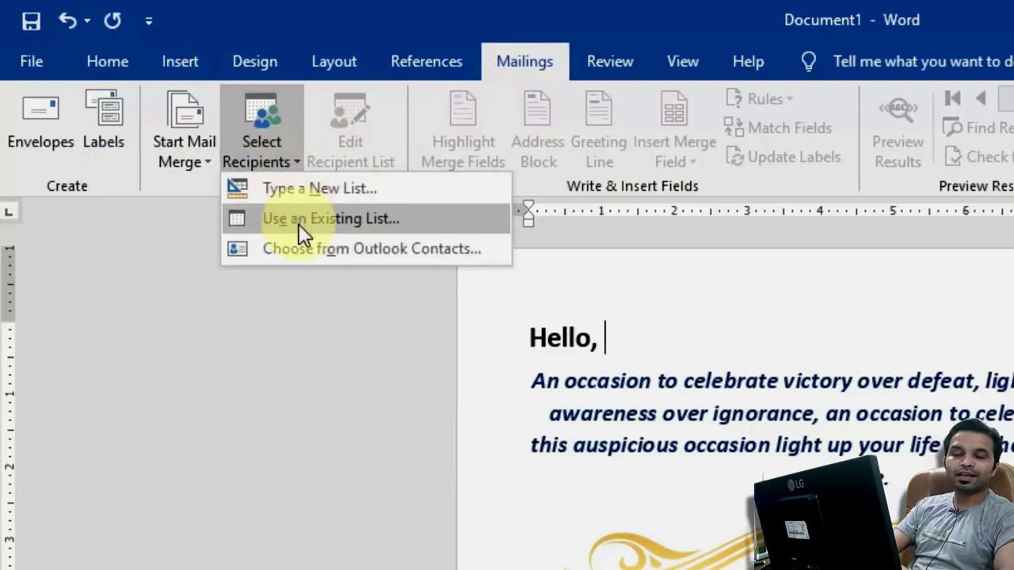
left_click(298, 227)
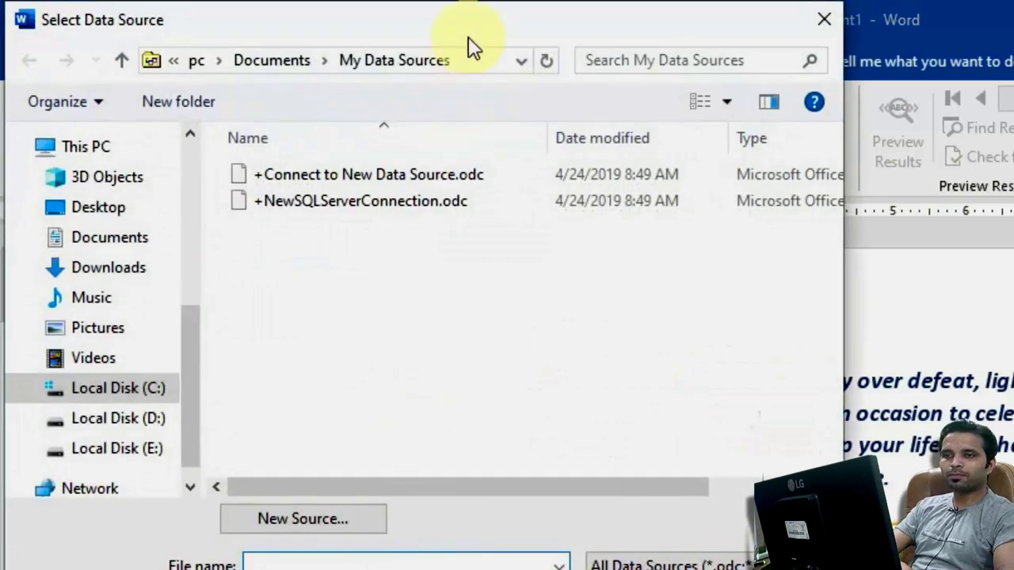
left_click_drag(469, 37, 552, 28)
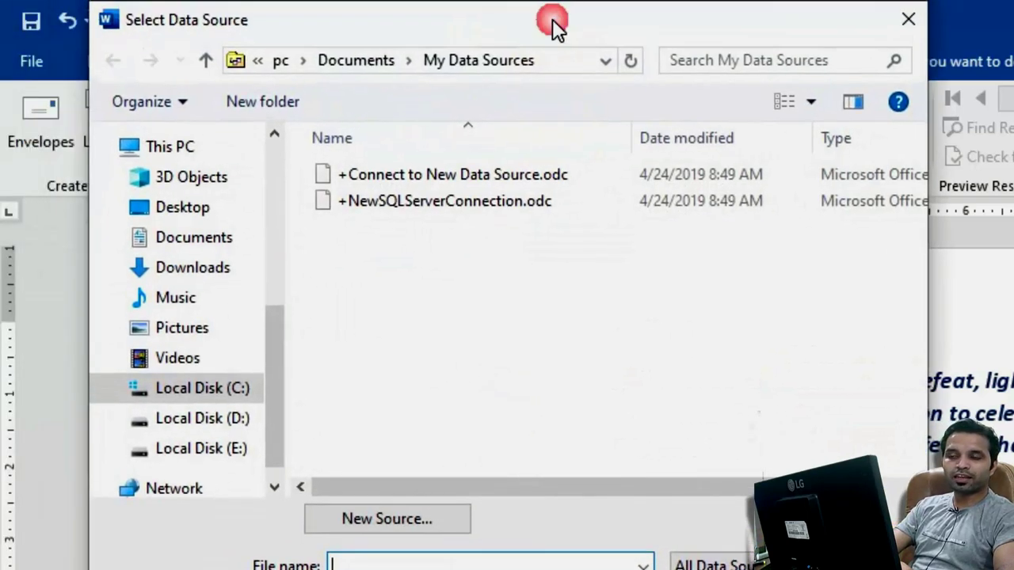
left_click(182, 208)
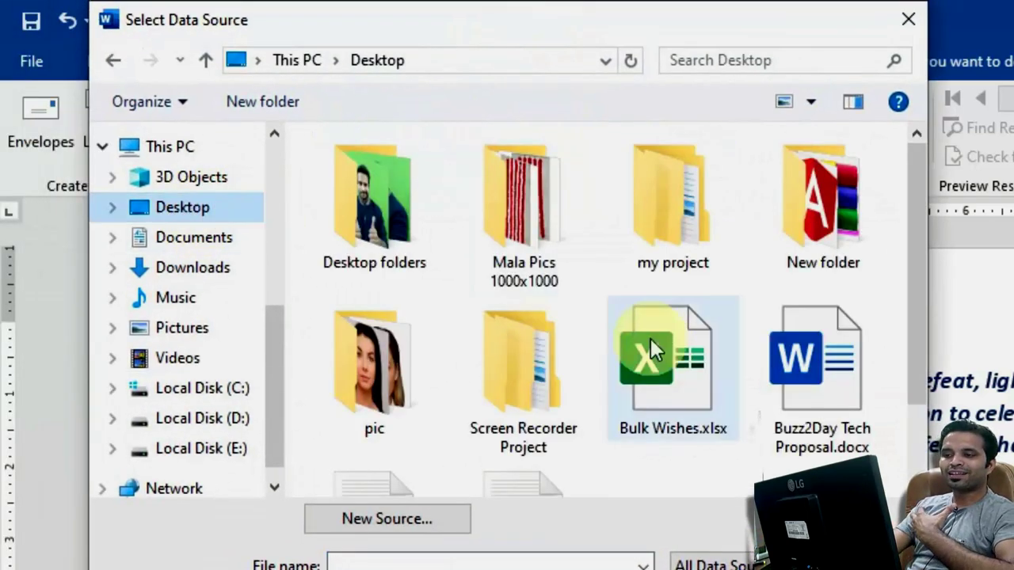
scroll(736, 376, "down", 2)
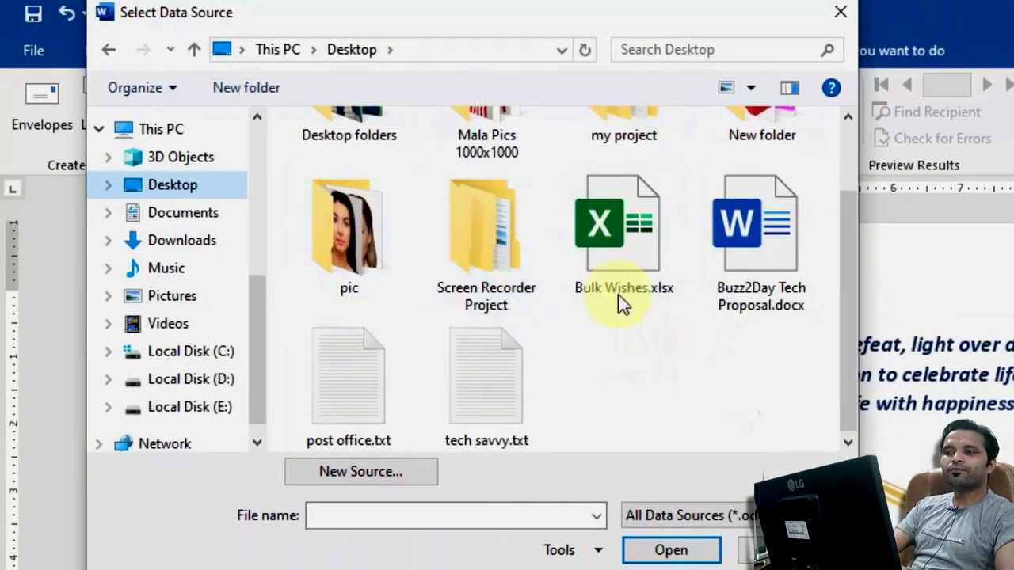
left_click(614, 248)
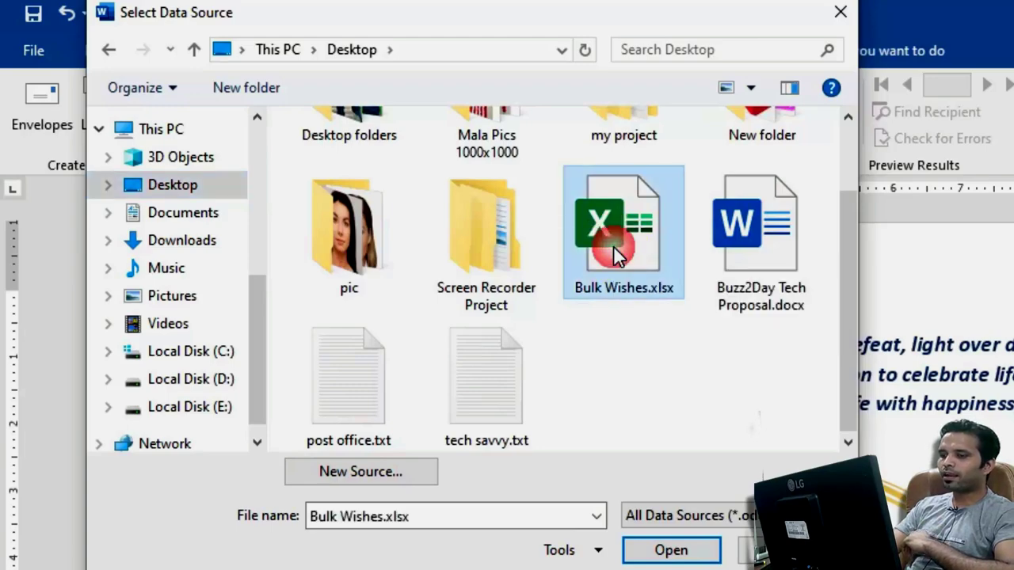
left_click(661, 554)
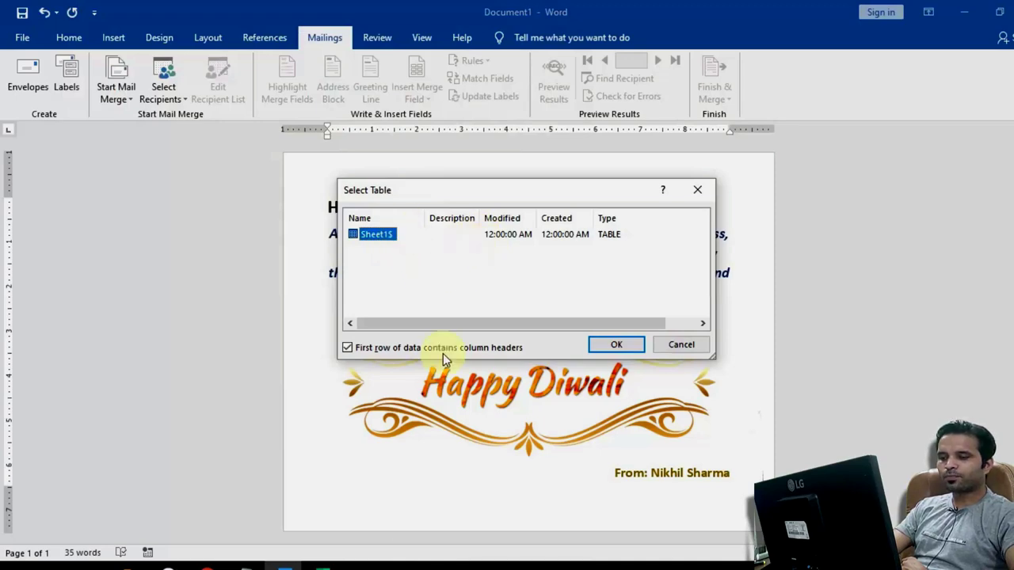
- Accept Sheet1$ with first-row headers as the letter's recipient table
left_click(325, 564)
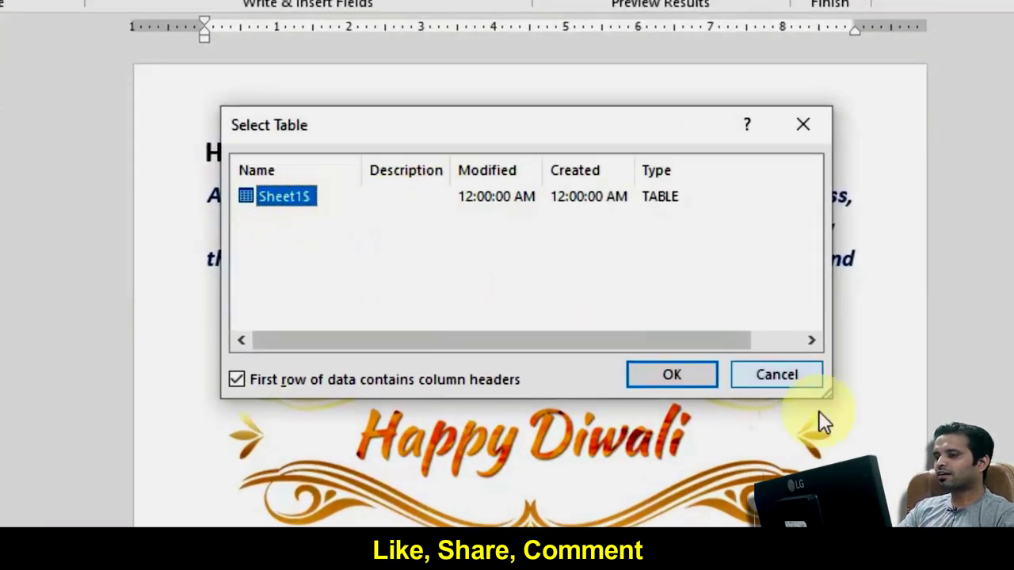
left_click(686, 377)
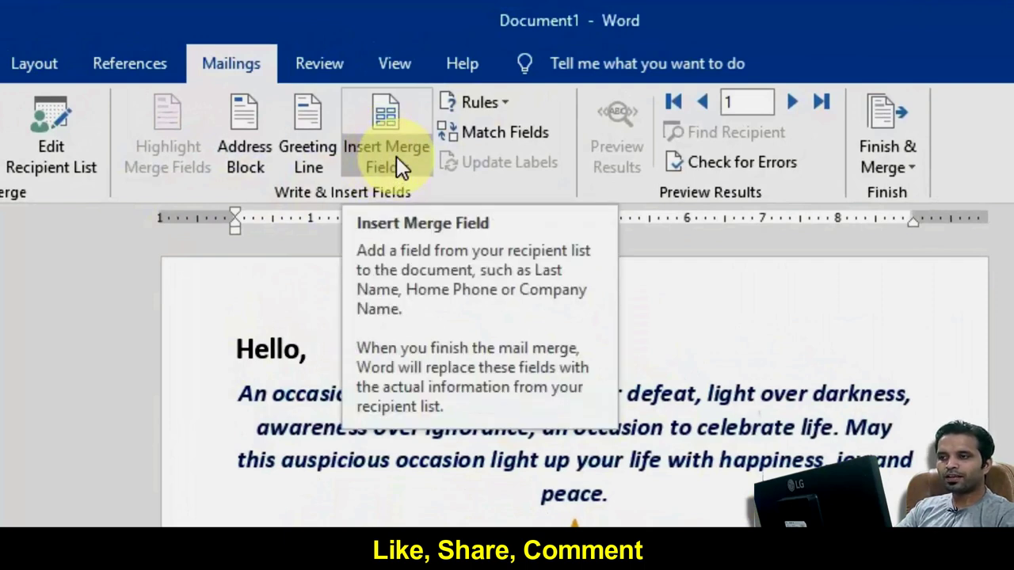
- Insert the Name merge field after "Hello," so the greeting reads "Hello, «Name»"
left_click(396, 156)
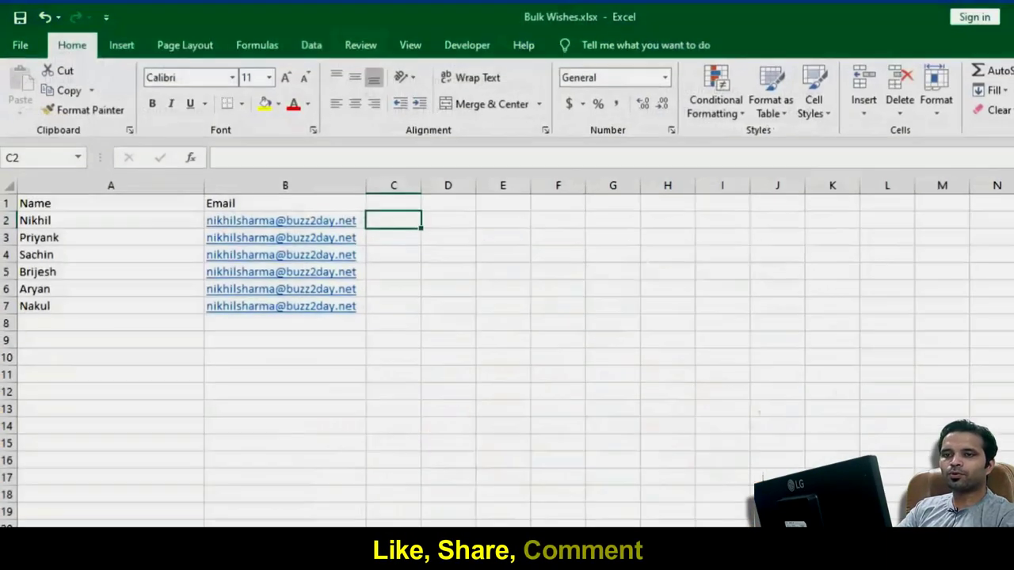
left_click(221, 203)
left_click(111, 203)
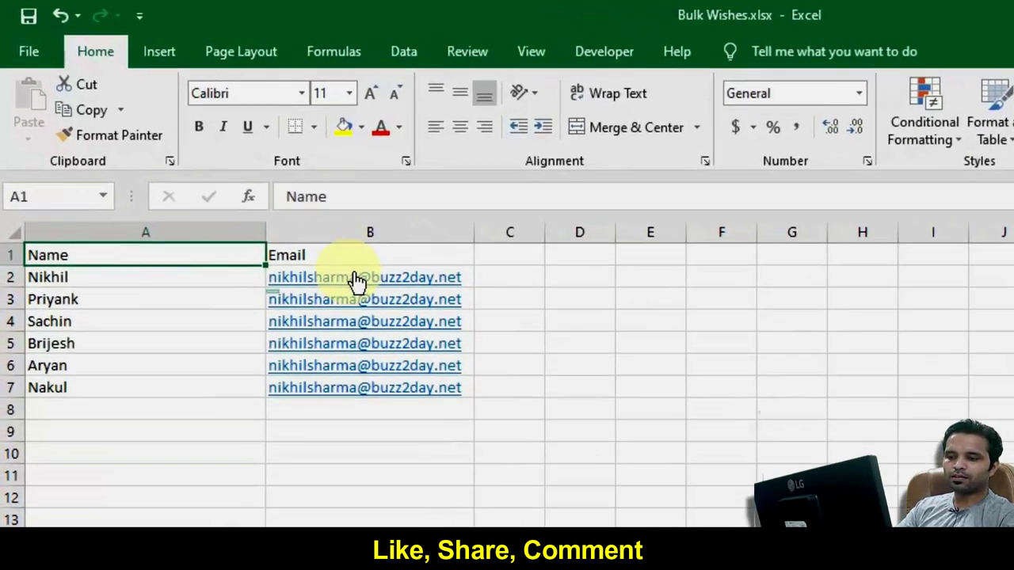
left_click(291, 202)
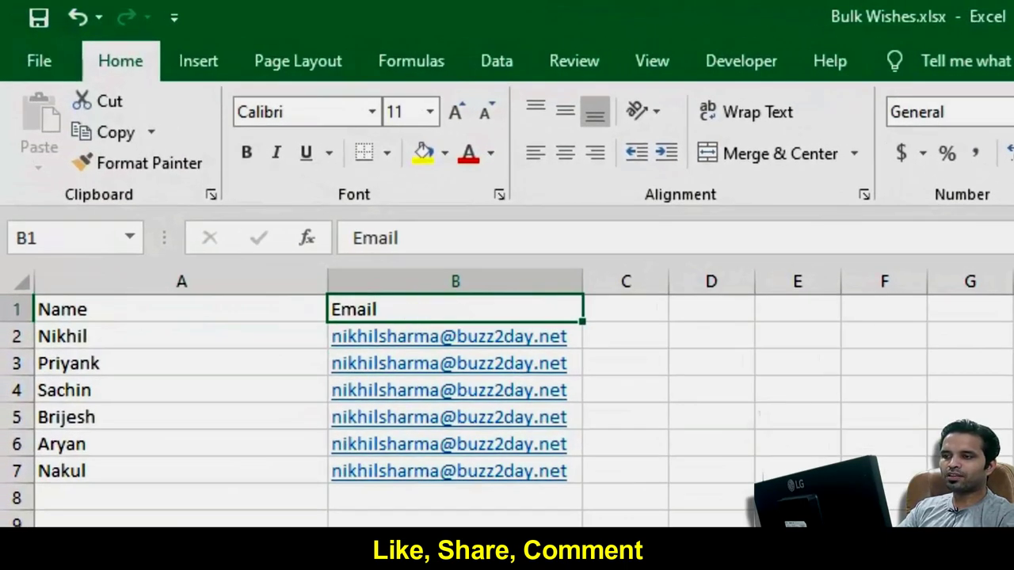
left_click(643, 322)
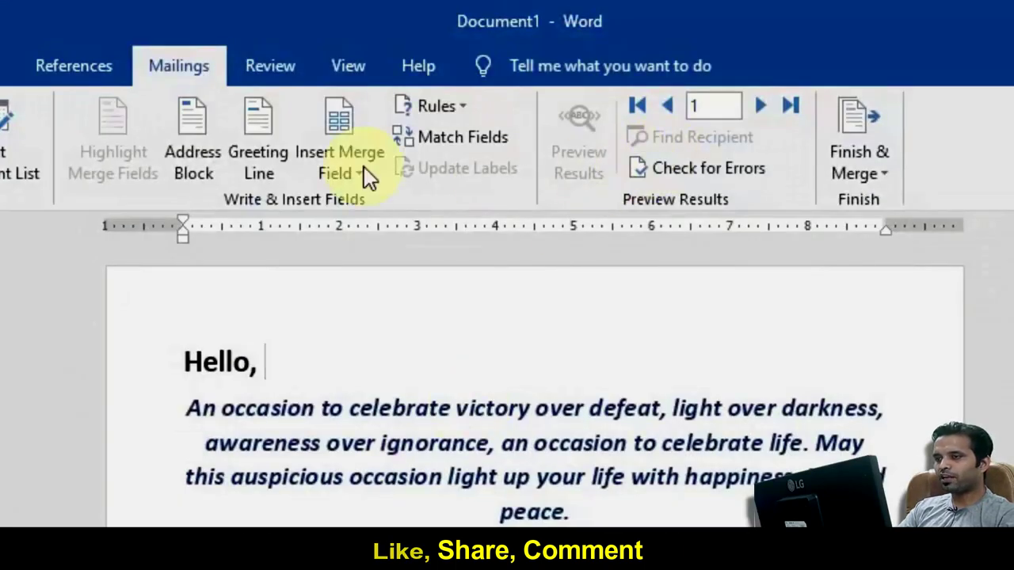
left_click(345, 178)
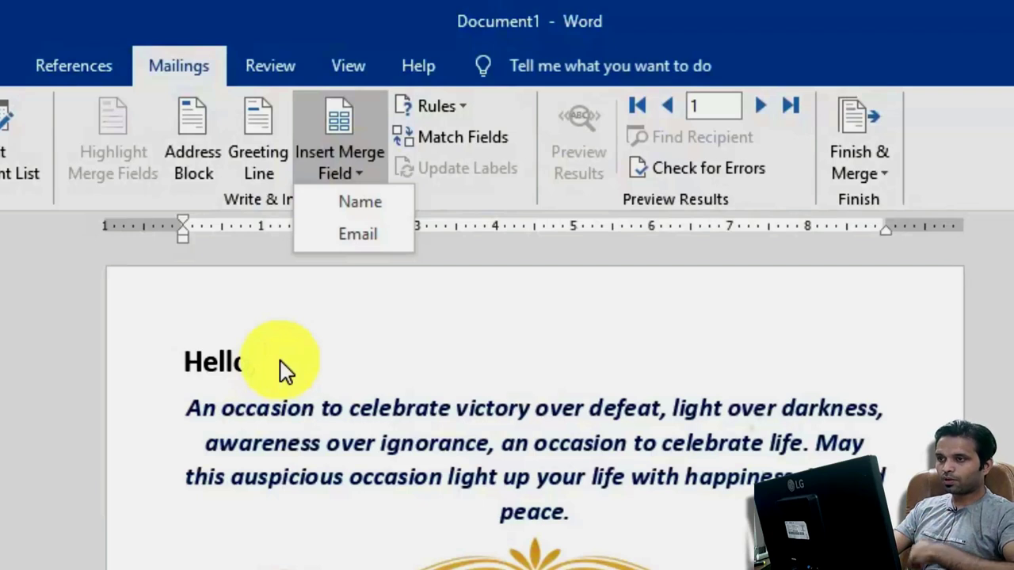
left_click(370, 201)
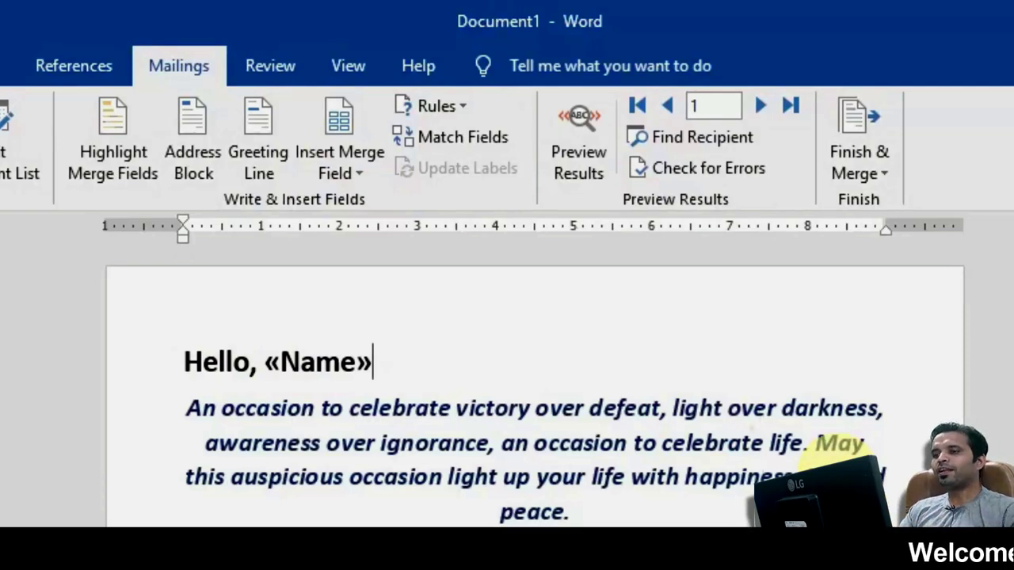
key("Right")
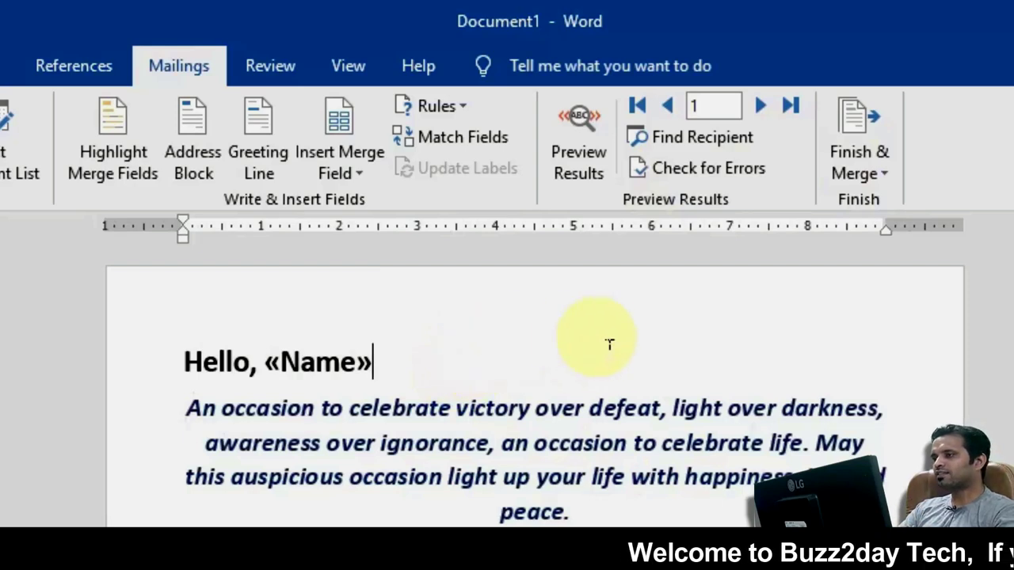
- Start an email merge addressed to the Email column with subject "Happy Diwali"
left_click(874, 169)
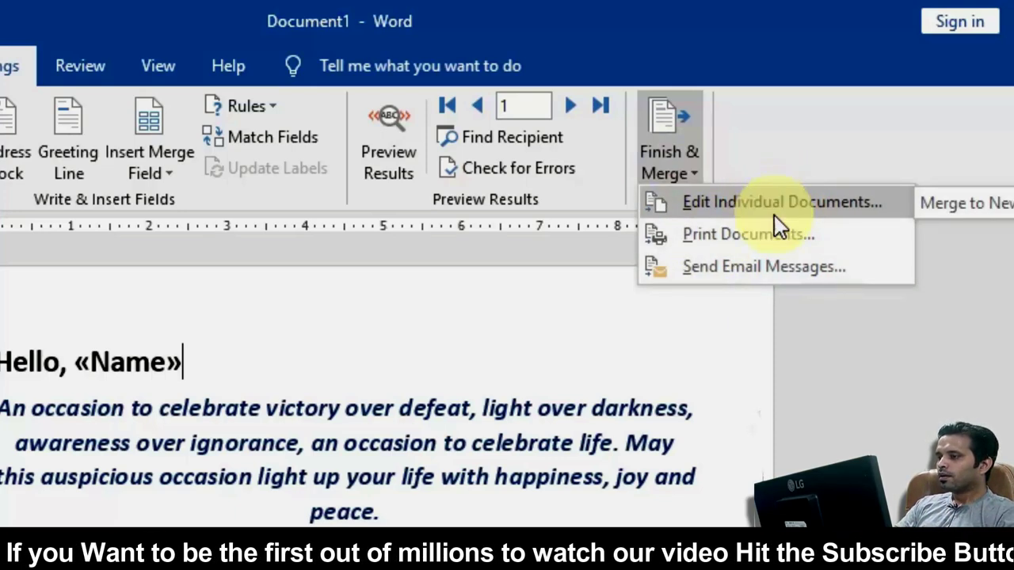
left_click(750, 273)
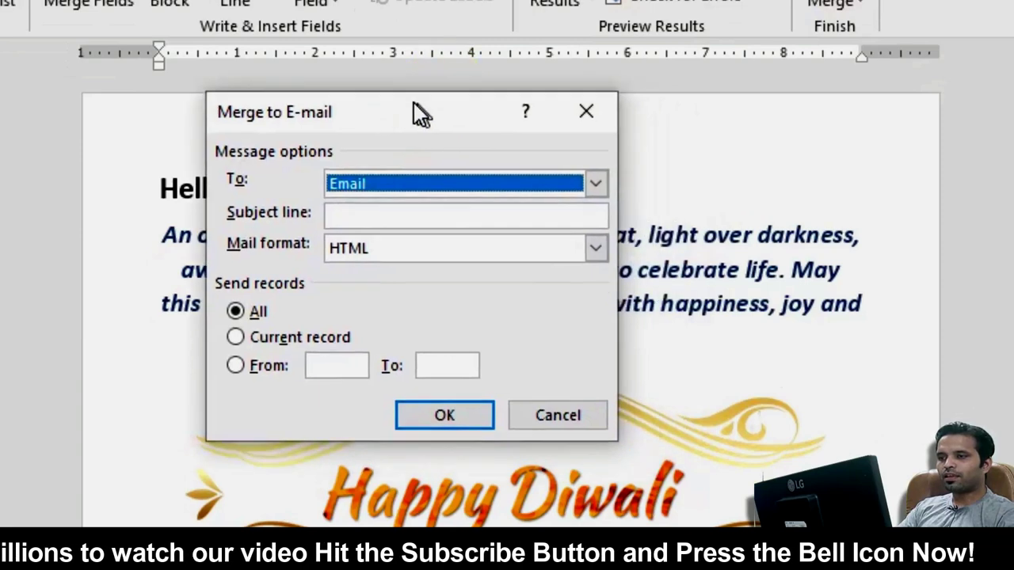
left_click_drag(465, 142, 400, 111)
left_click(567, 164)
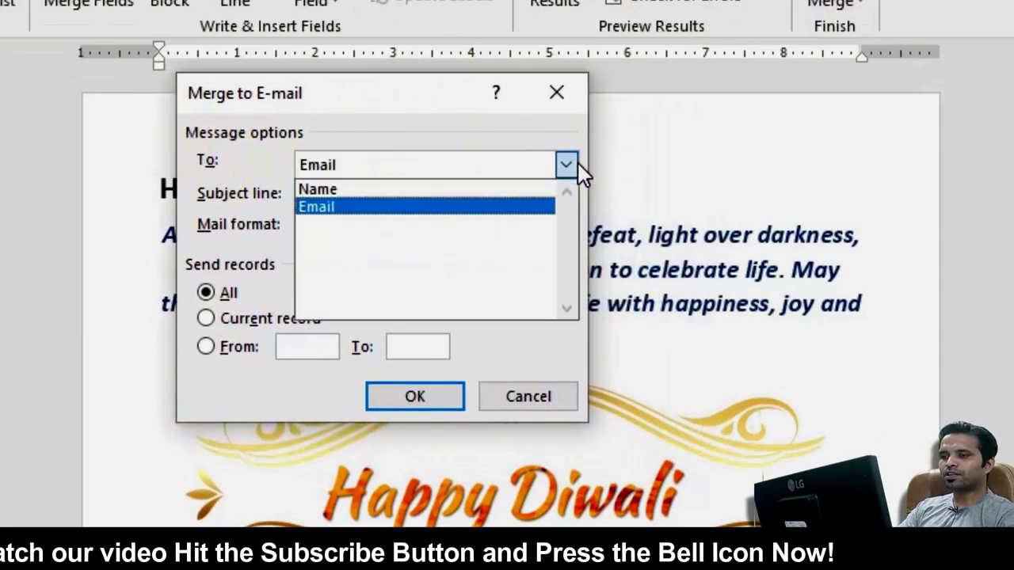
left_click(335, 207)
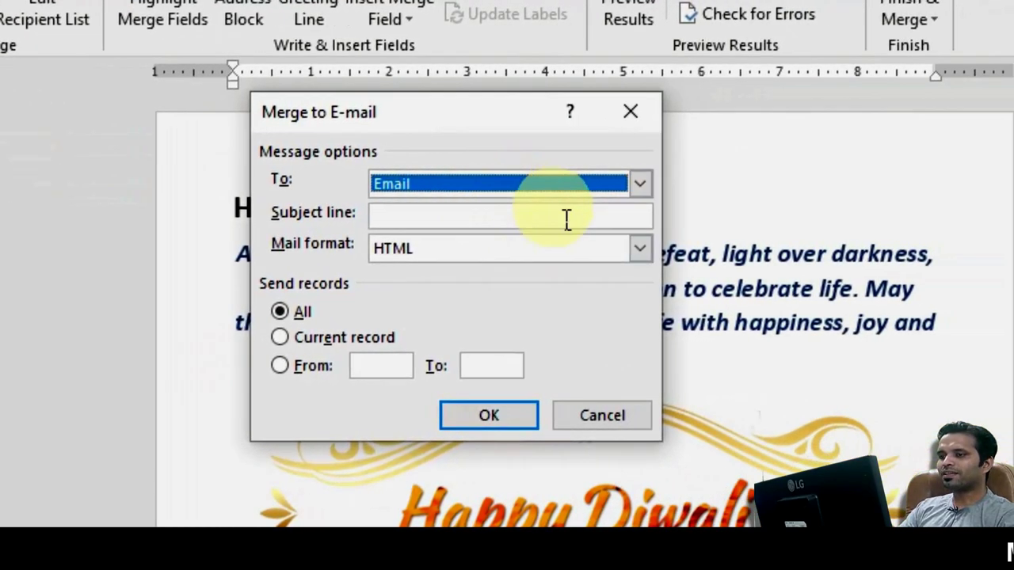
left_click(564, 183)
left_click(419, 205)
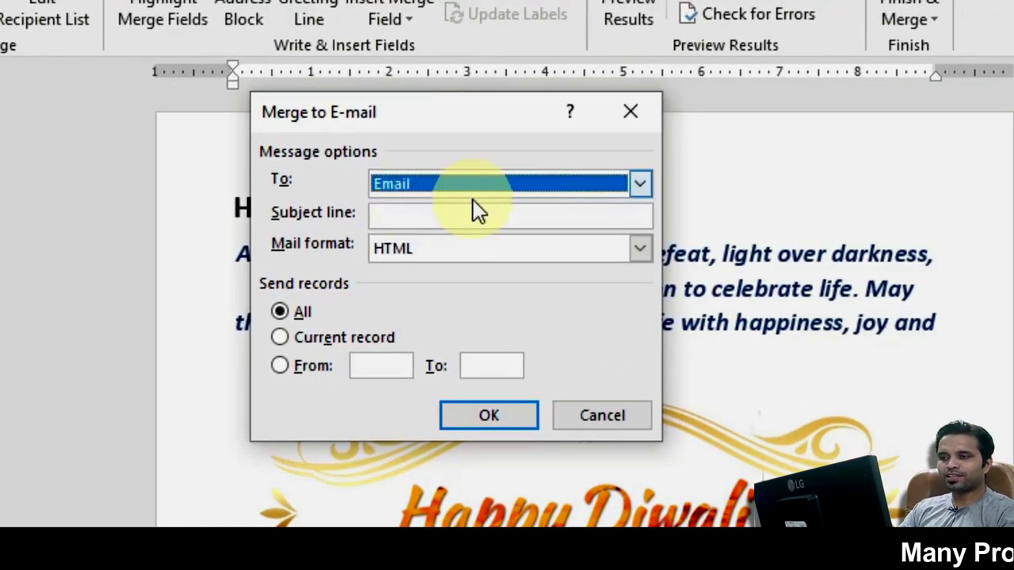
left_click(443, 214)
type("H")
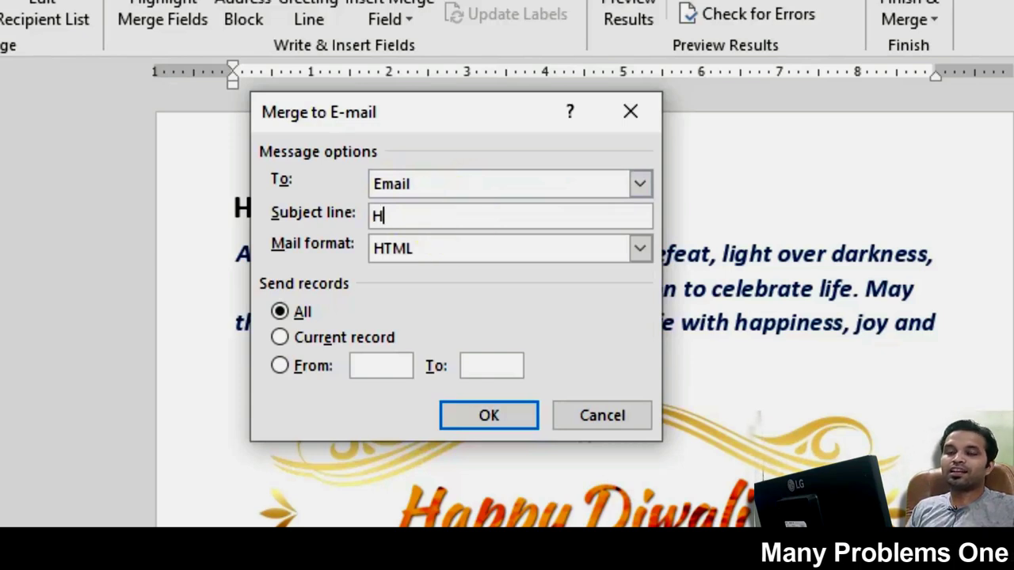
type("appy")
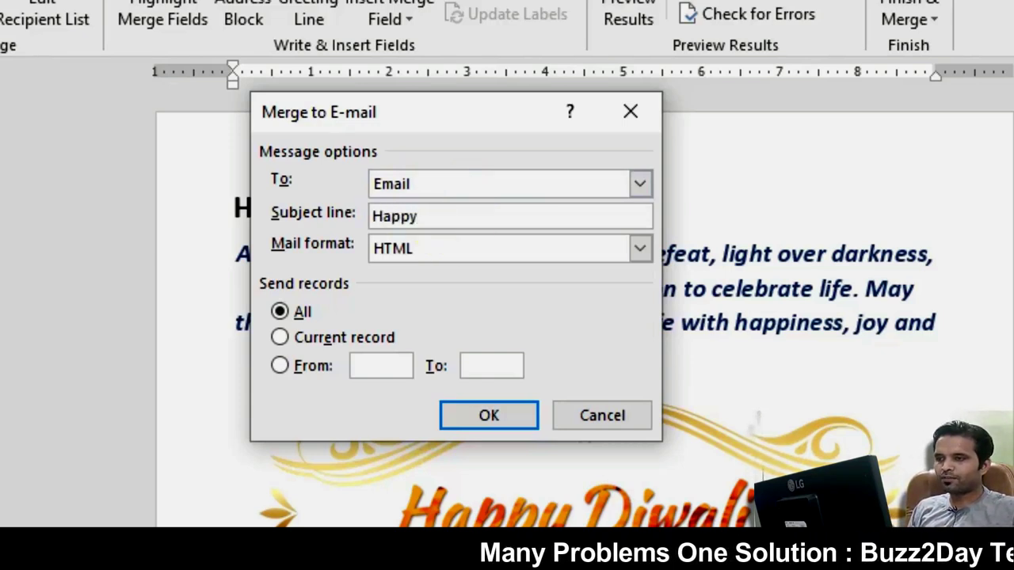
type(" Diwali")
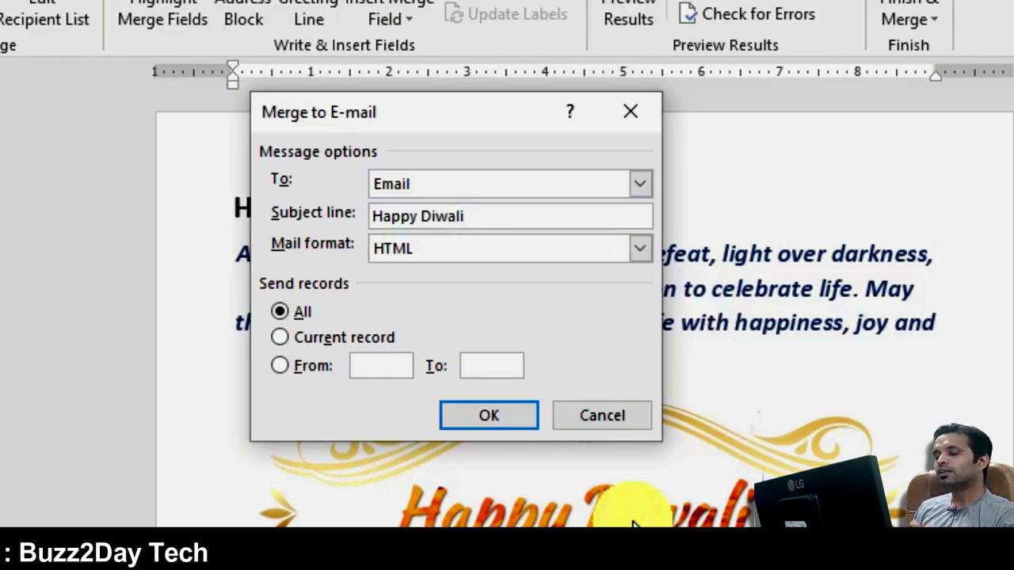
- Send all records as HTML emails and confirm the merge
left_click(642, 249)
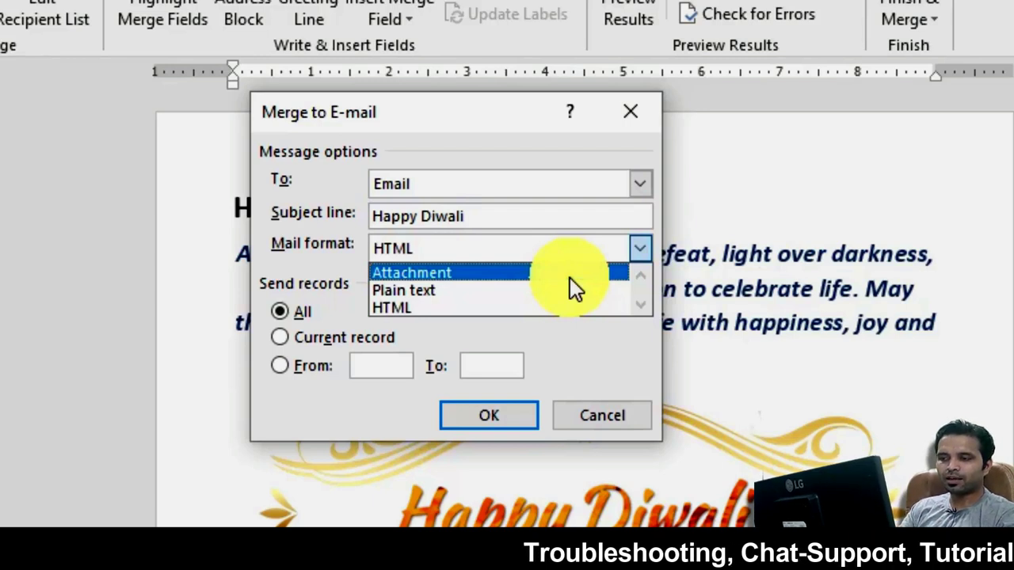
left_click(537, 308)
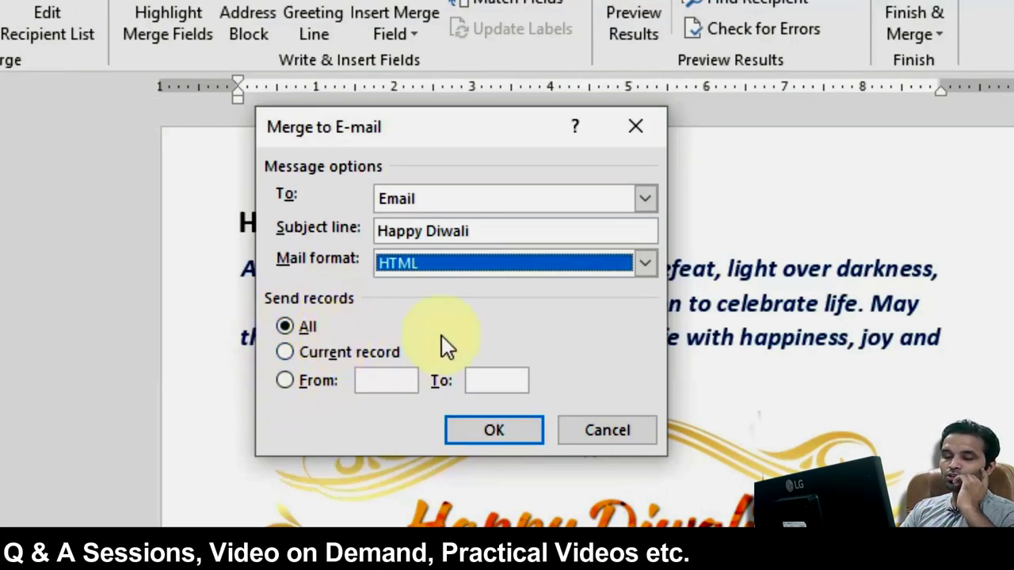
left_click(285, 380)
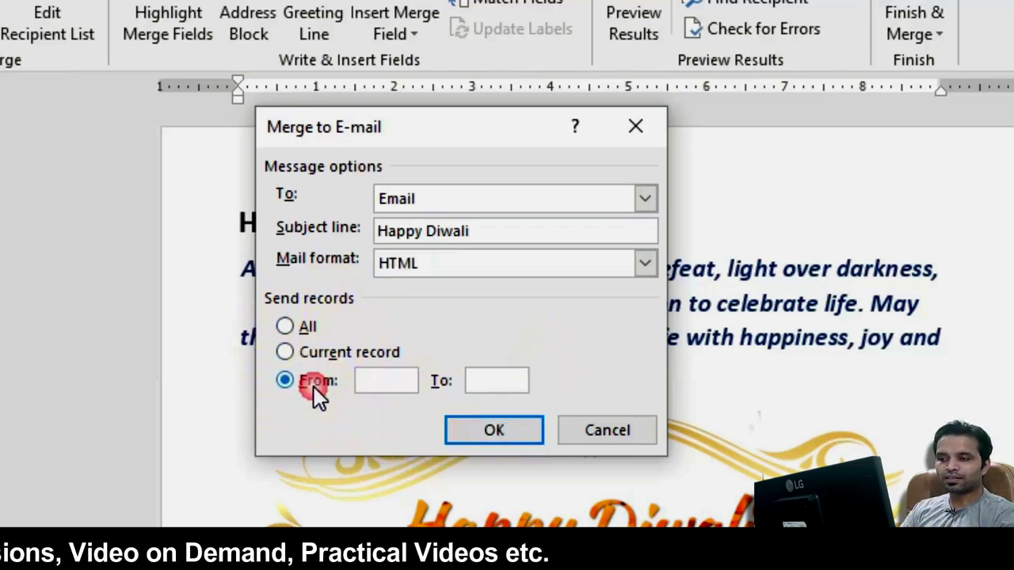
left_click(309, 333)
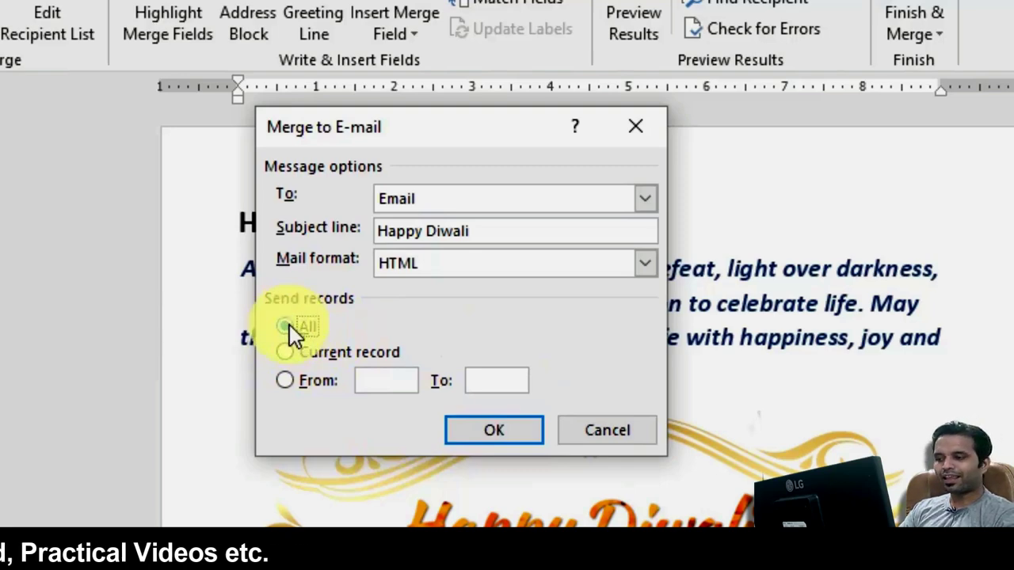
left_click(487, 430)
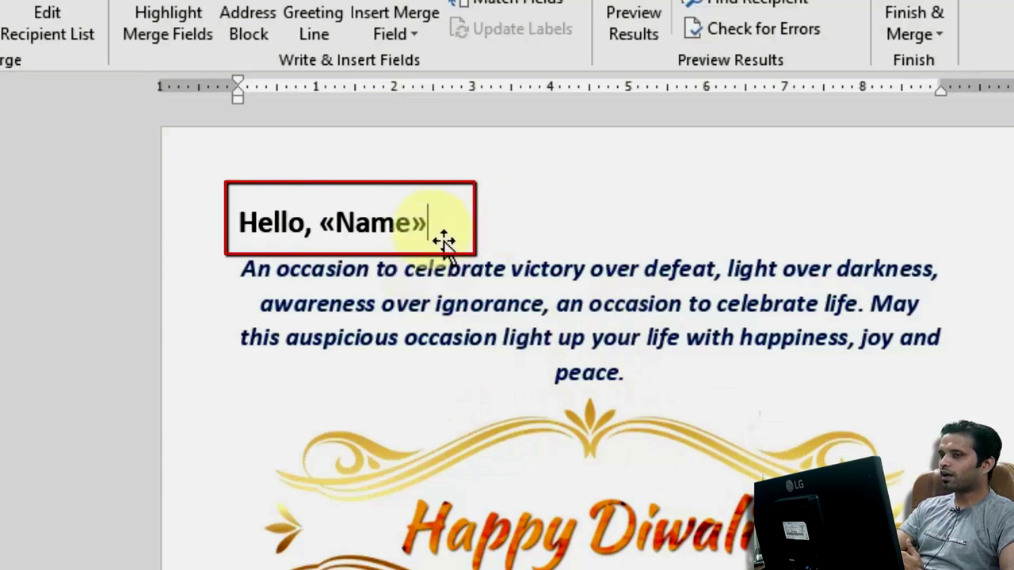
- Turn off Preview Results with Alt+Shift+K so the greeting shows «Name»
key("alt+shift+k")
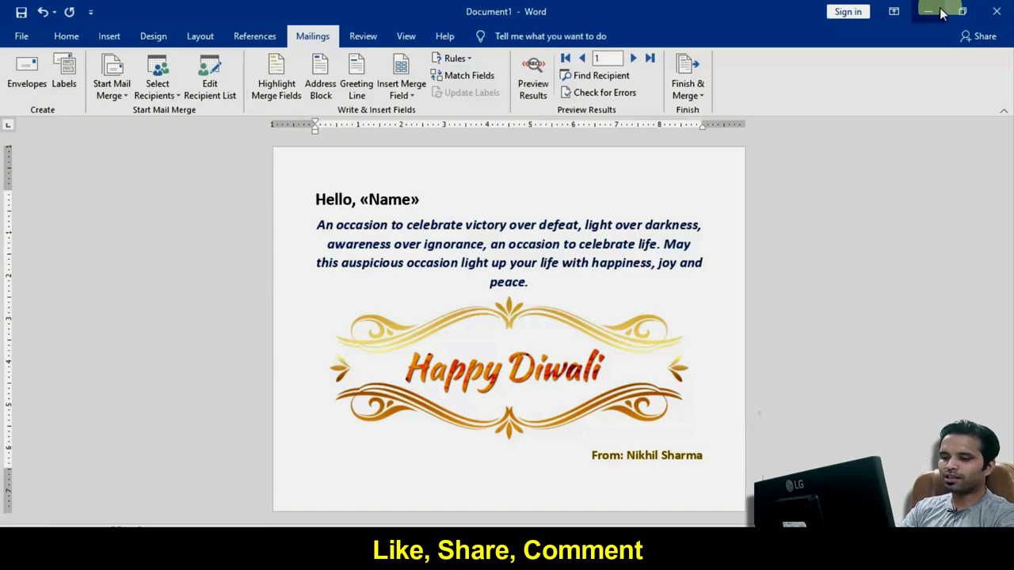
- Minimize Word and select the signed-in account address in the Roundcube inbox
left_click(940, 12)
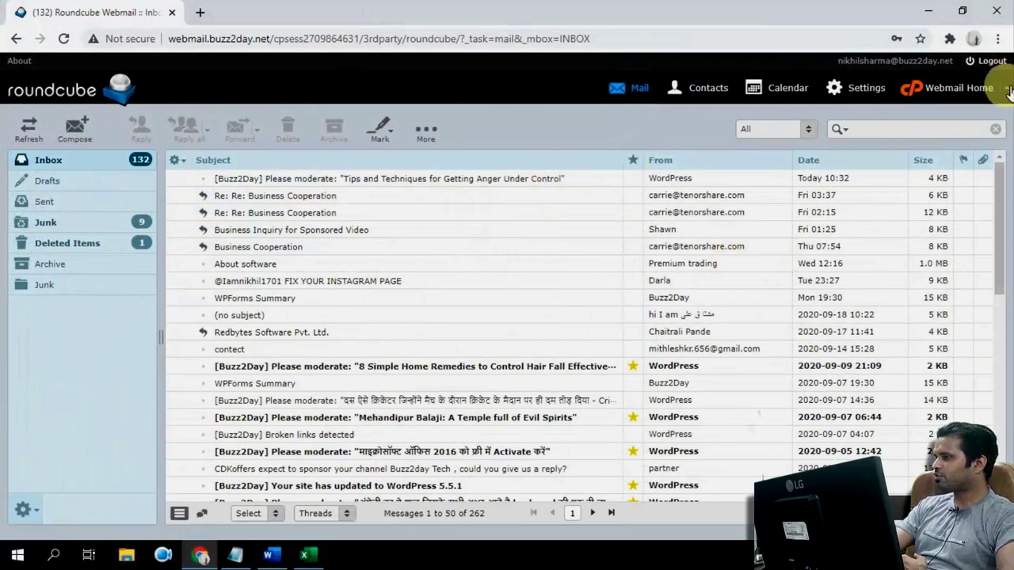
left_click_drag(838, 62, 954, 61)
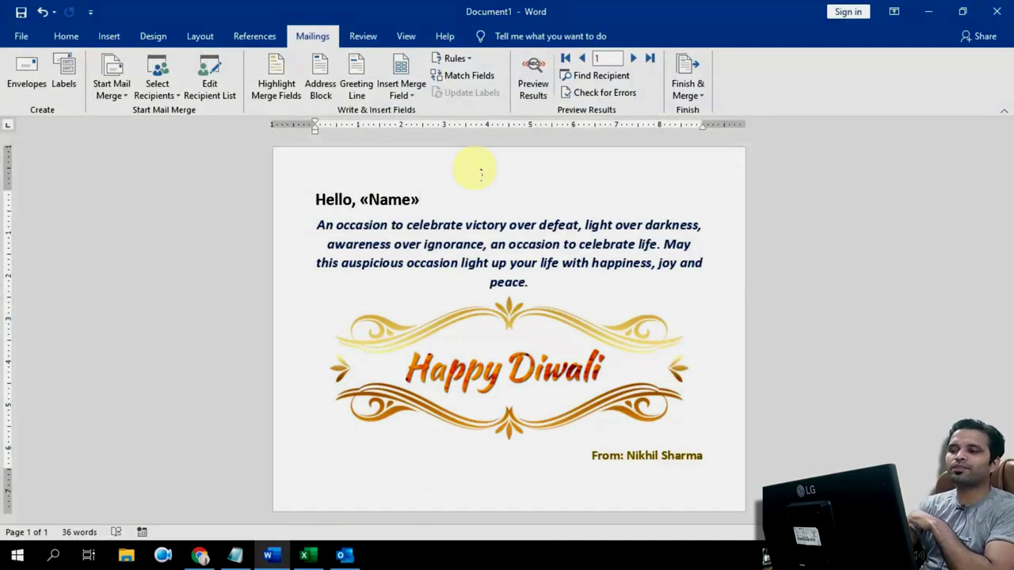
- Delete the Happy Diwali picture from the letter
left_click(581, 342)
key("Delete")
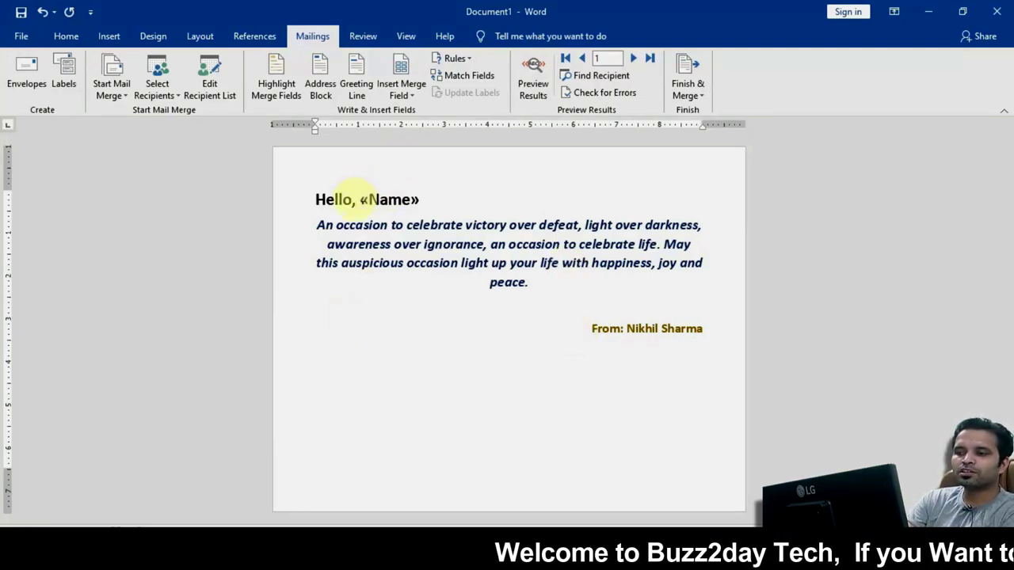
- Merge the letter to email with subject 'Happy Diwali Wish', sent to the Email column as HTML
double_click(388, 200)
left_click(446, 227)
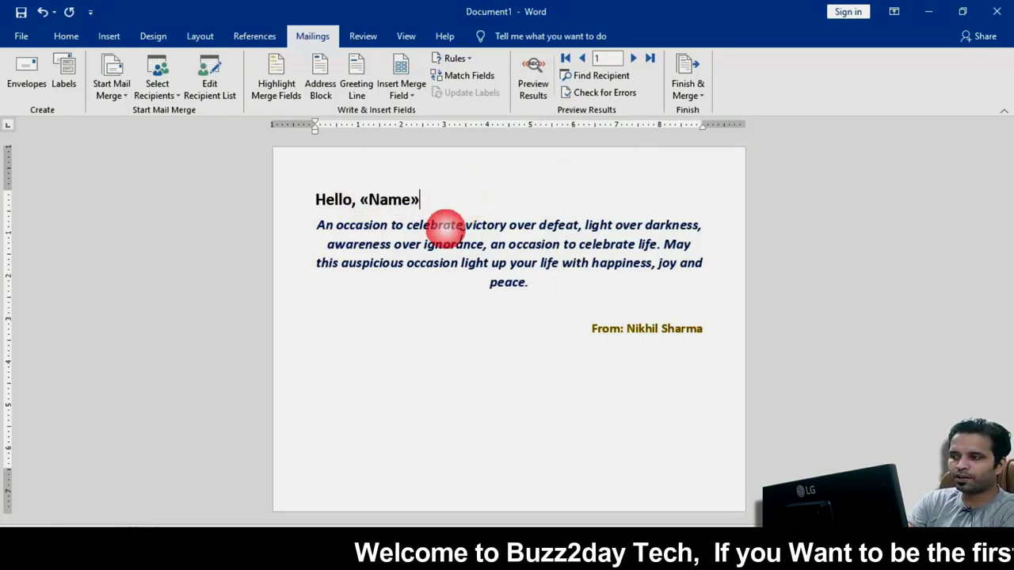
left_click(686, 91)
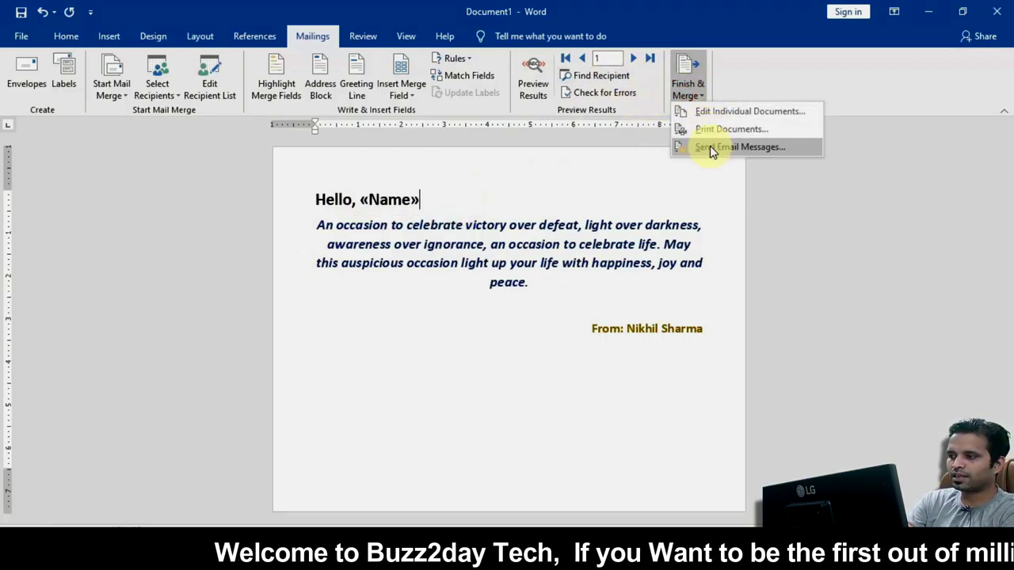
left_click(710, 148)
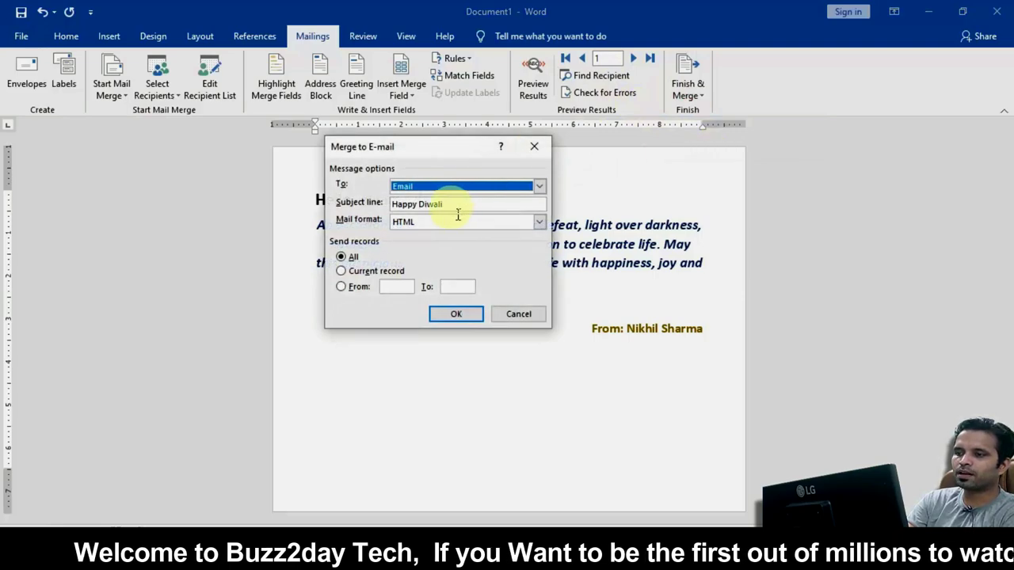
left_click(452, 204)
type("Wish")
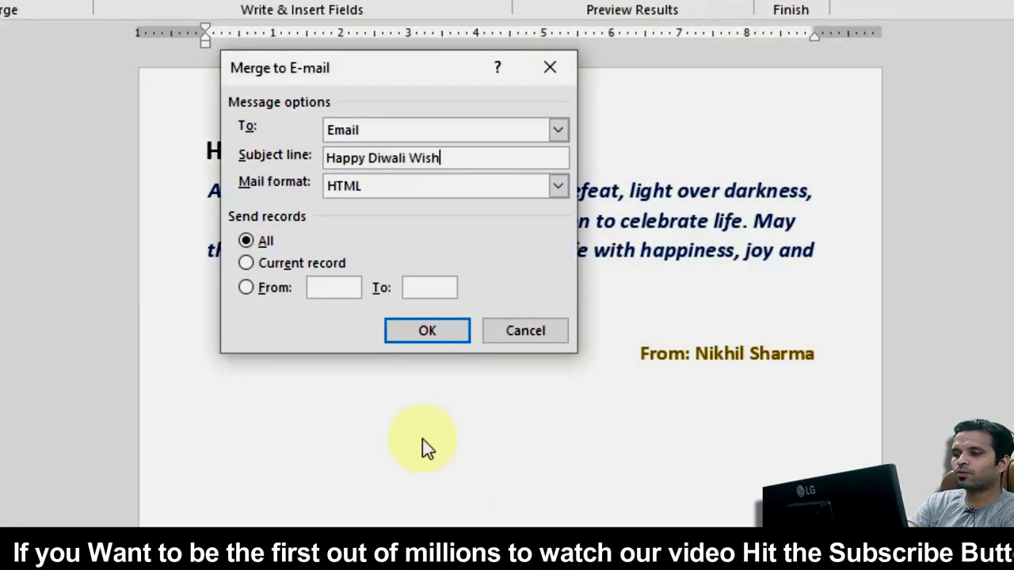
left_click(404, 135)
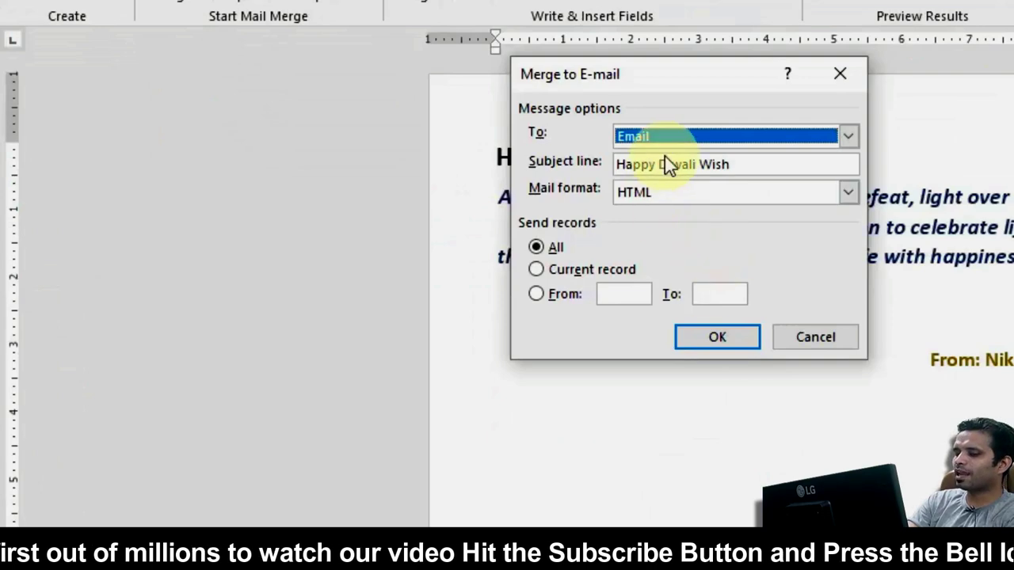
left_click(702, 337)
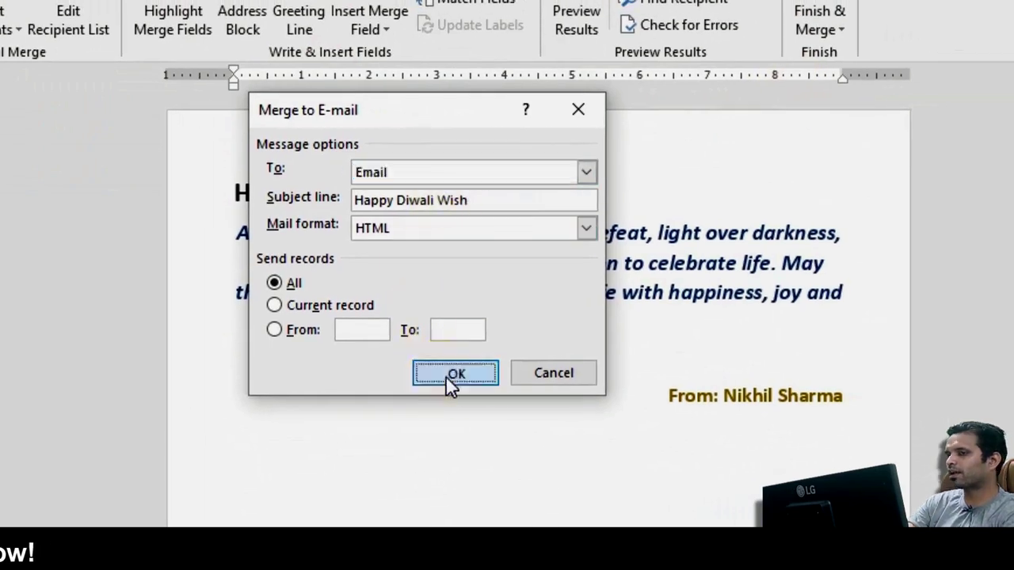
- Minimize Word and Excel to bring up the Roundcube webmail inbox
left_click(446, 378)
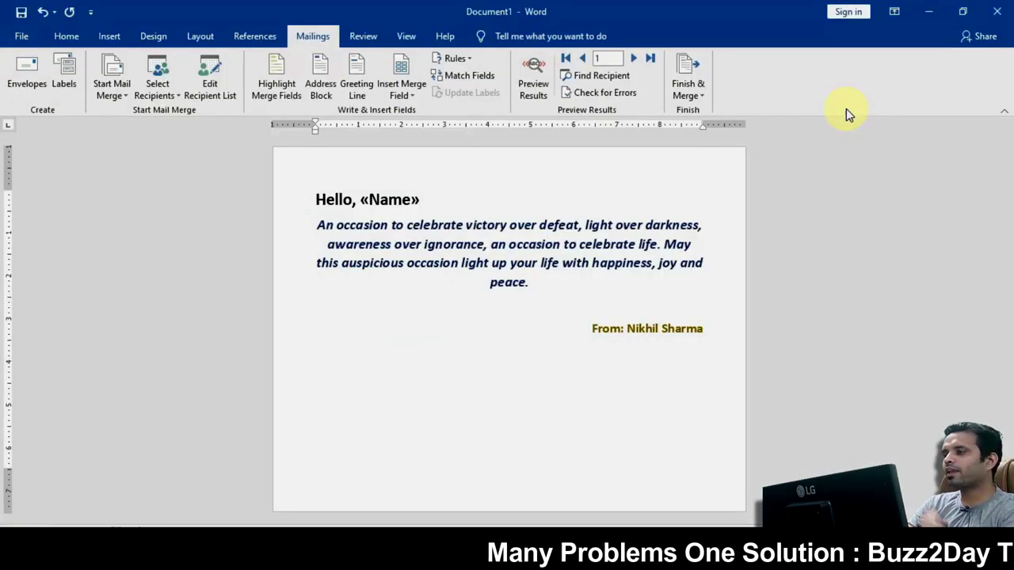
left_click(932, 11)
left_click(932, 10)
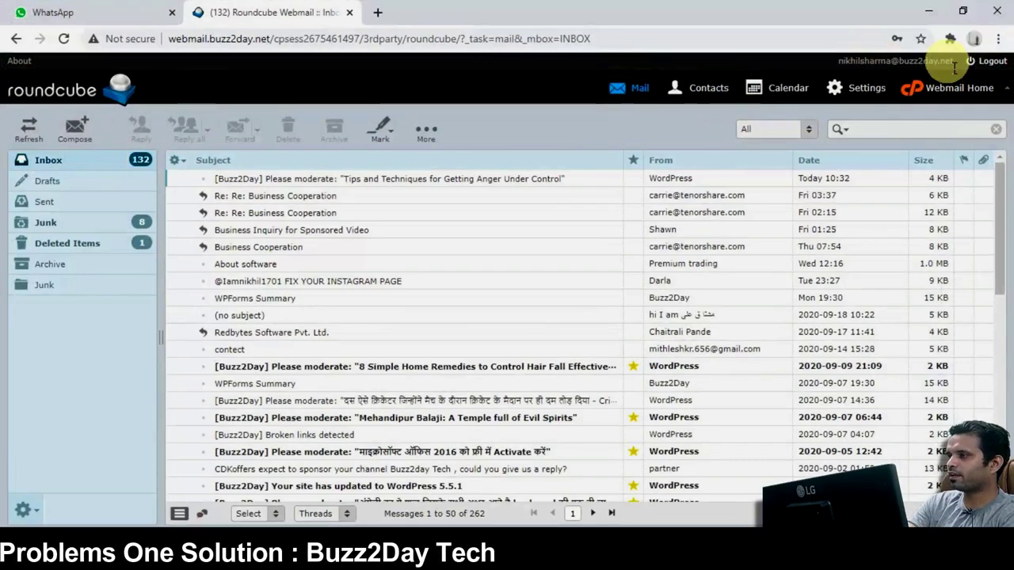
- Refresh the Roundcube inbox until the Happy Diwali and Happy Diwali Wish emails appear, then select one
left_click_drag(954, 61, 850, 61)
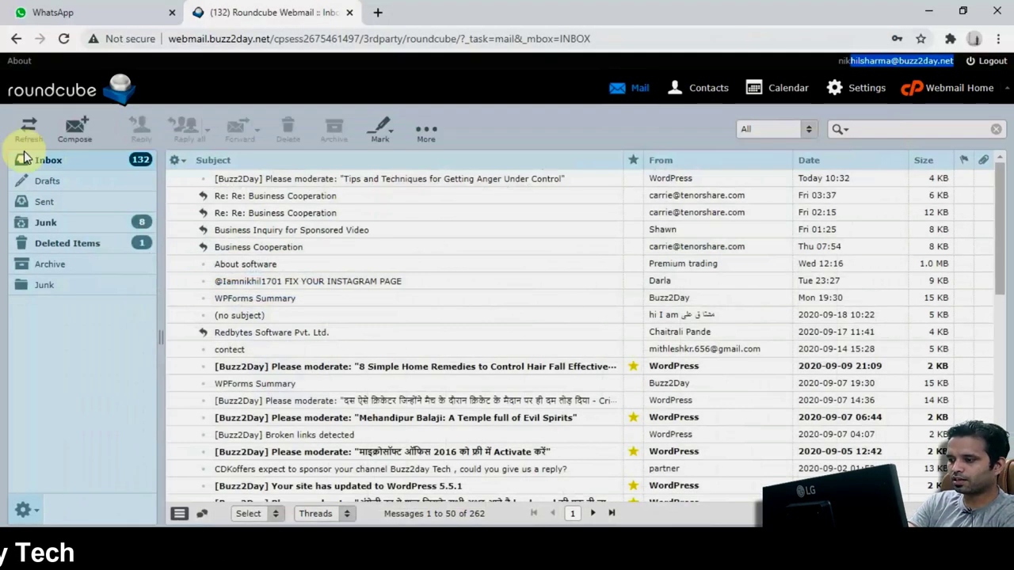
left_click(41, 165)
left_click(38, 164)
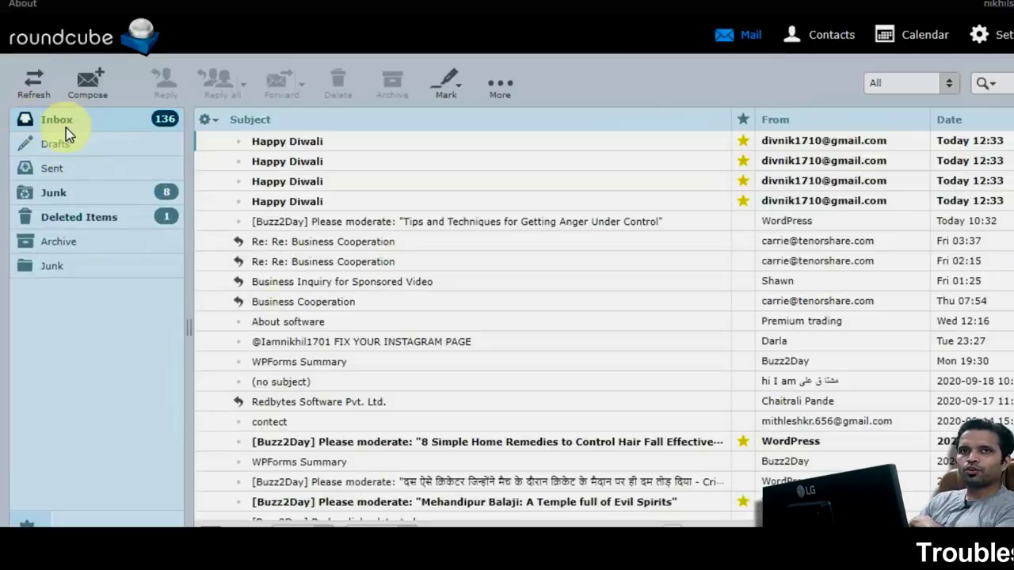
left_click(68, 159)
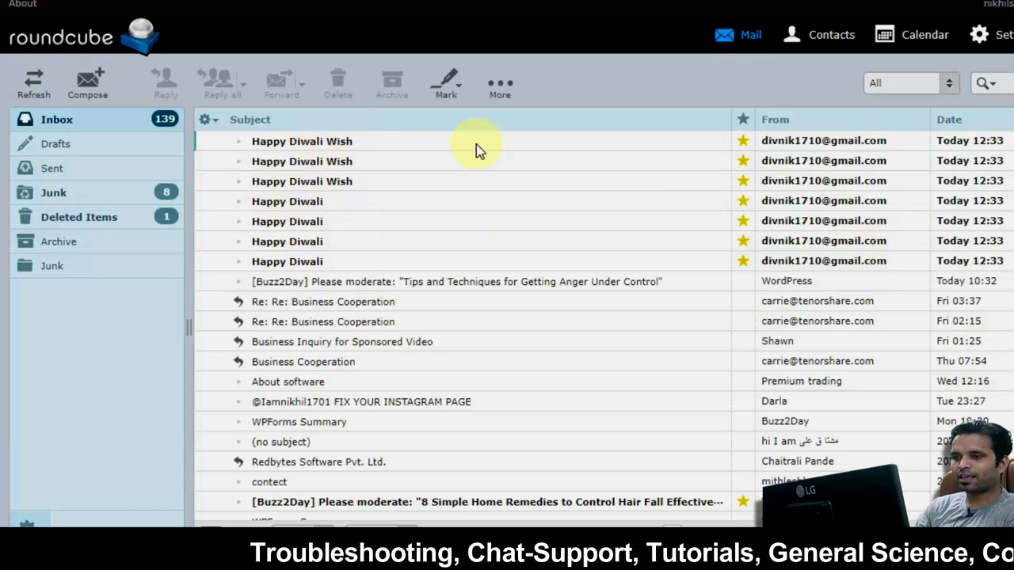
left_click(63, 120)
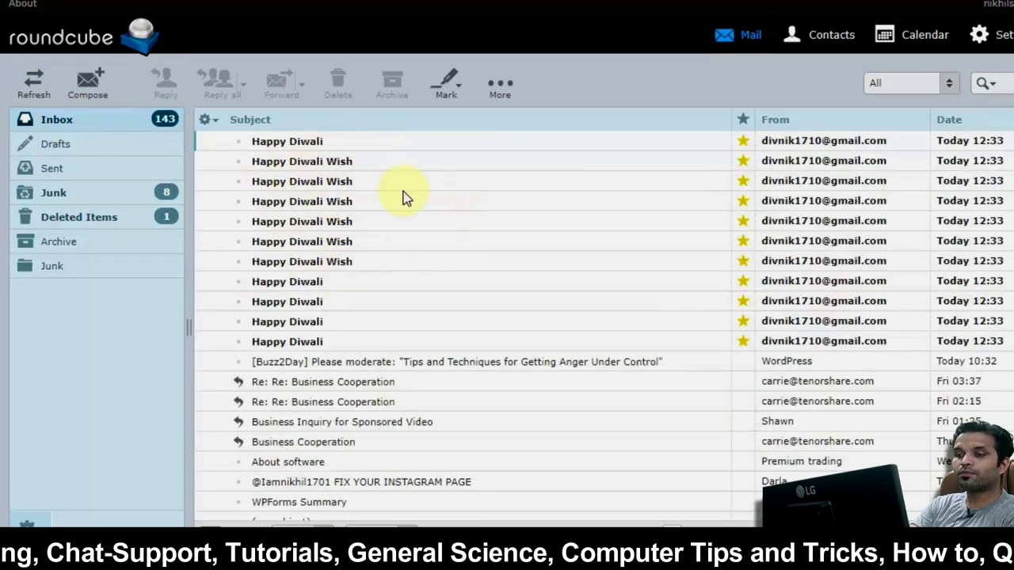
left_click(320, 283)
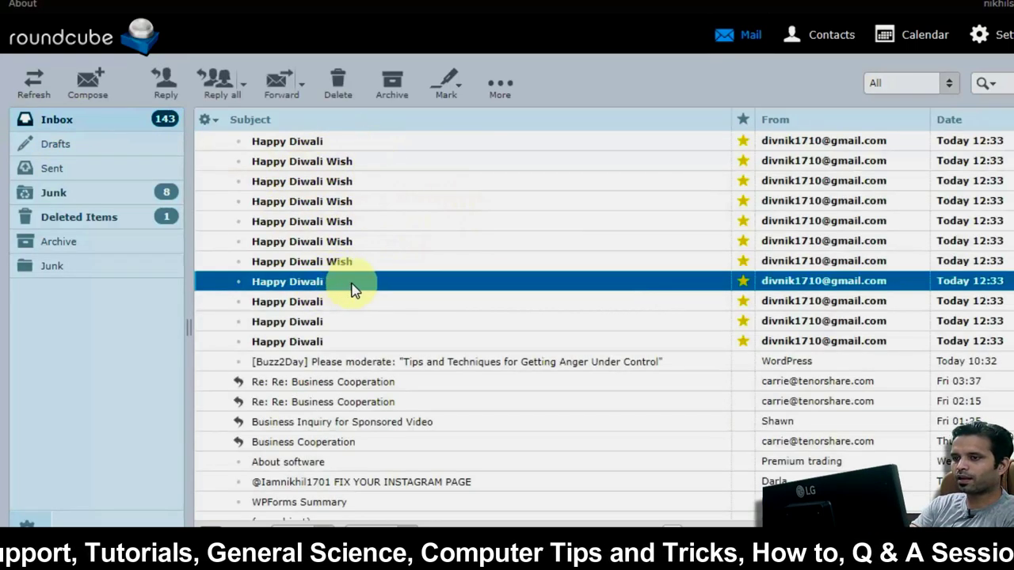
- Open a Happy Diwali email, read its personalized greeting and banner, then return to the inbox
double_click(352, 285)
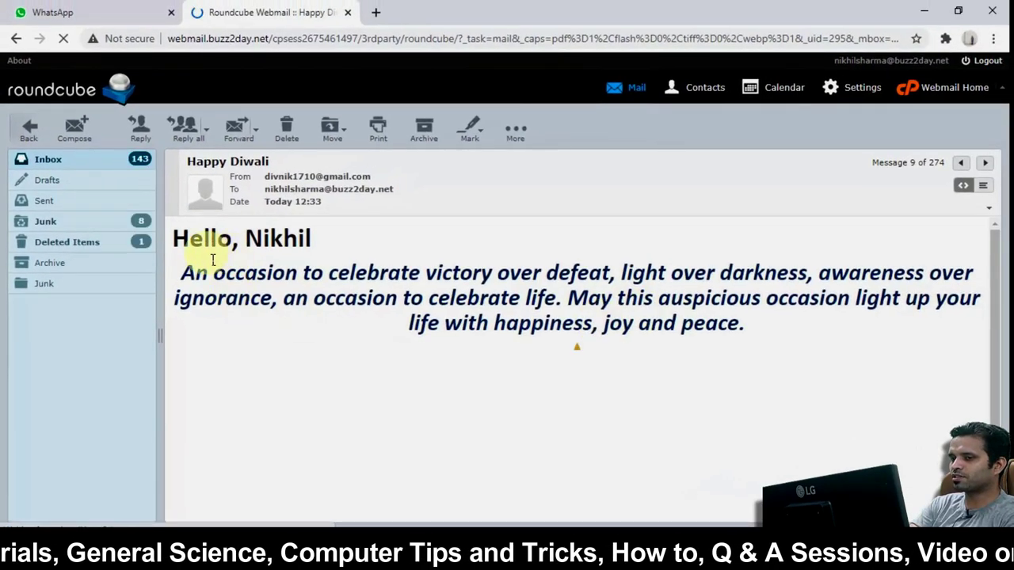
scroll(288, 242, "down", 2)
scroll(482, 282, "up", 2)
scroll(509, 323, "down", 2)
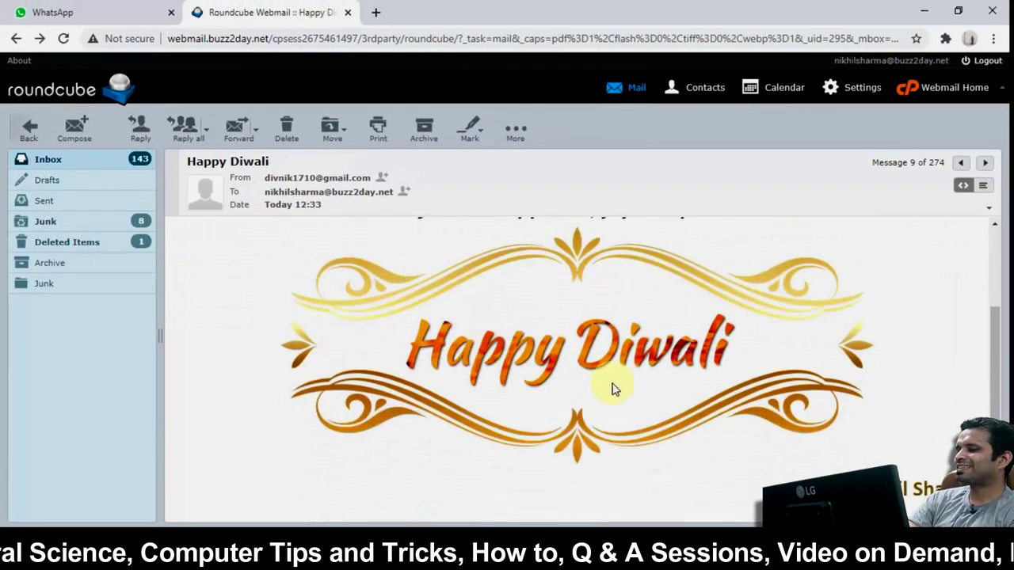
scroll(317, 387, "up", 2)
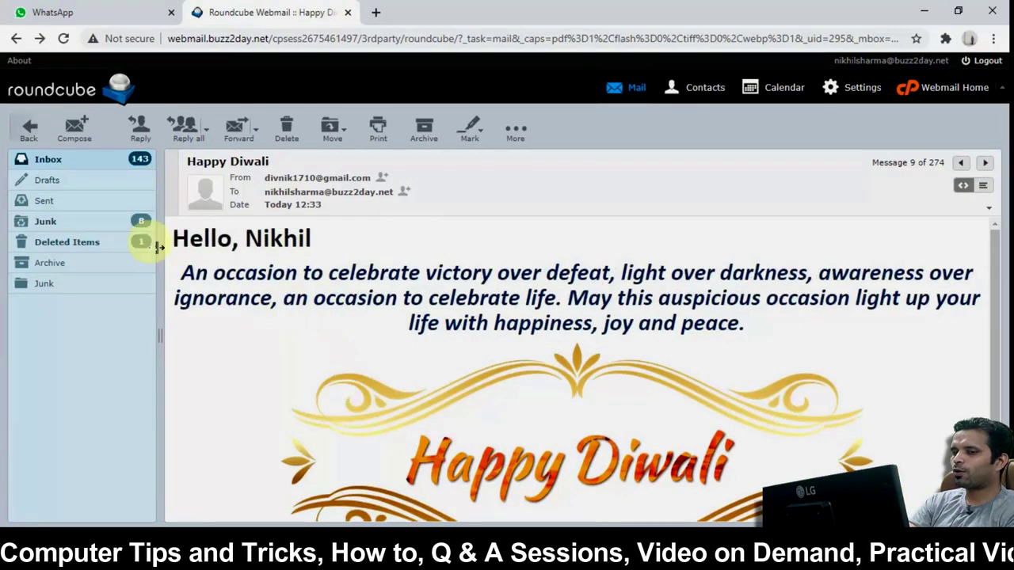
scroll(826, 316, "down", 2)
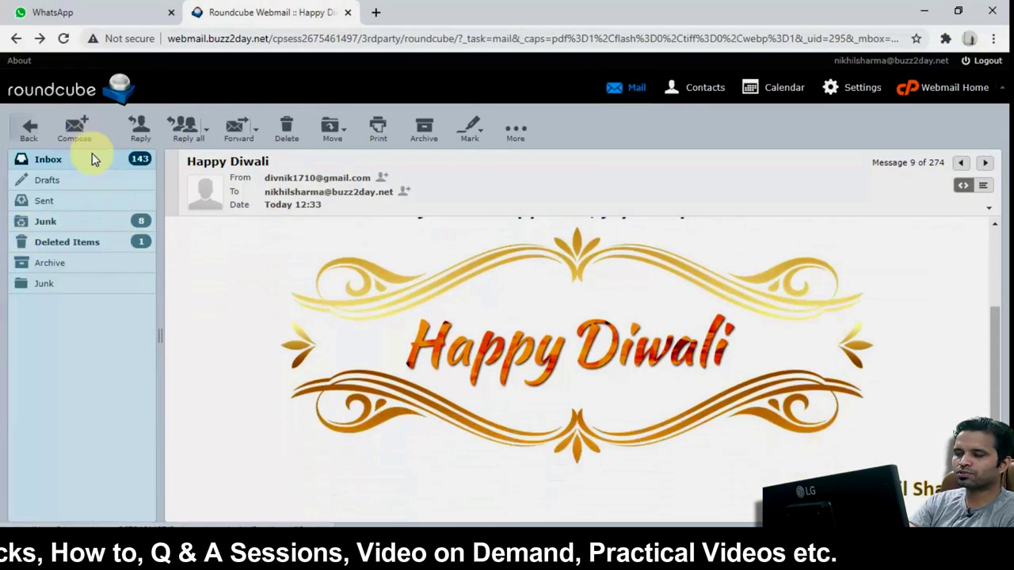
left_click(92, 156)
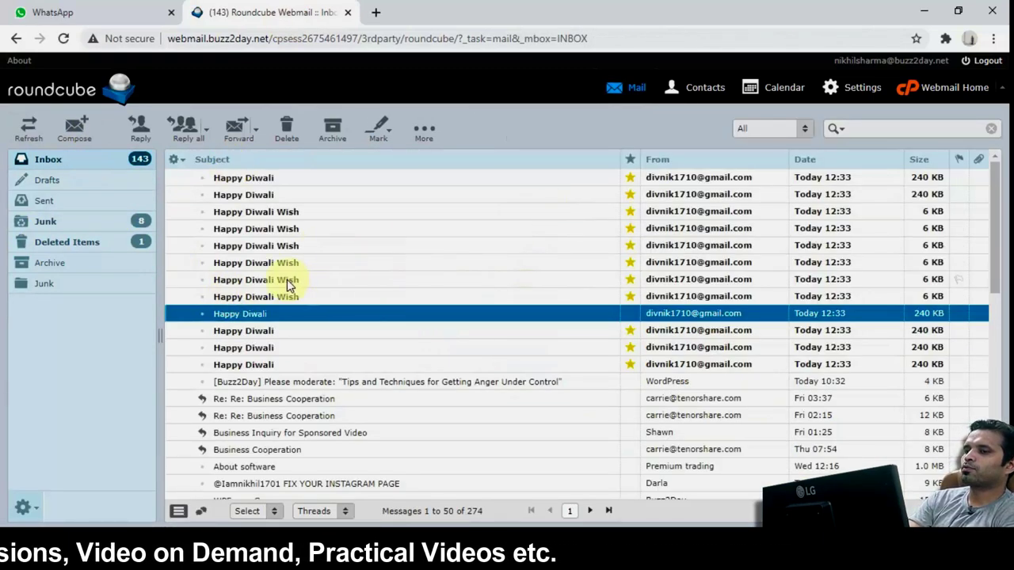
- Open a Happy Diwali Wish email, highlight the recipient's name in the greeting, and go back to Inbox
left_click(279, 244)
left_click(268, 264)
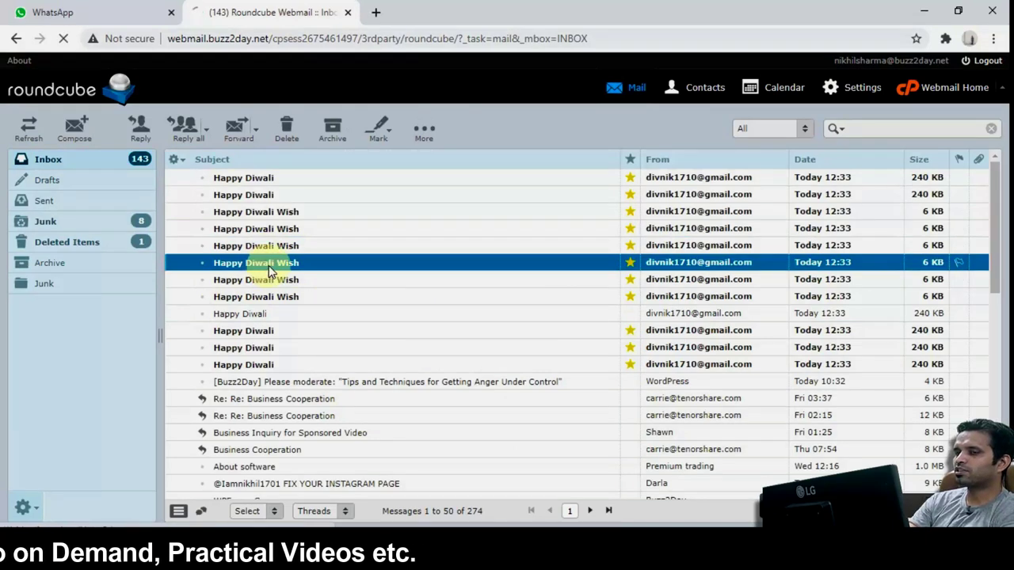
double_click(304, 269)
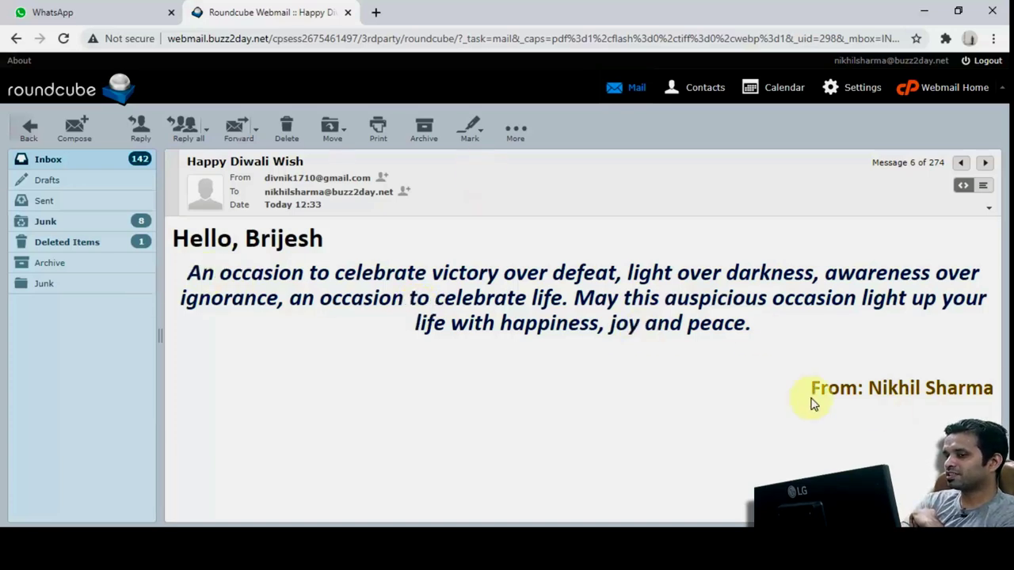
left_click_drag(245, 255, 313, 258)
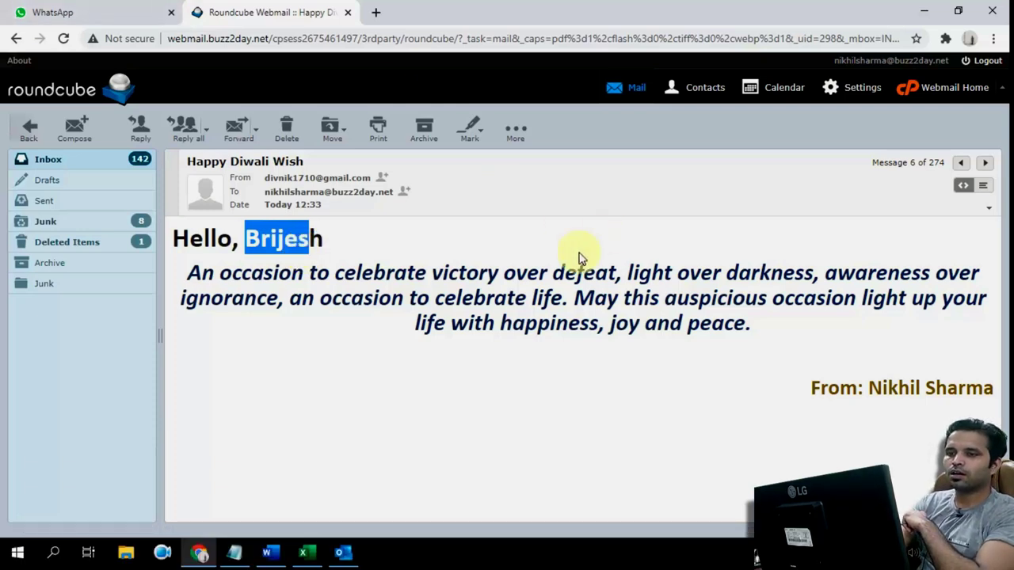
left_click(40, 160)
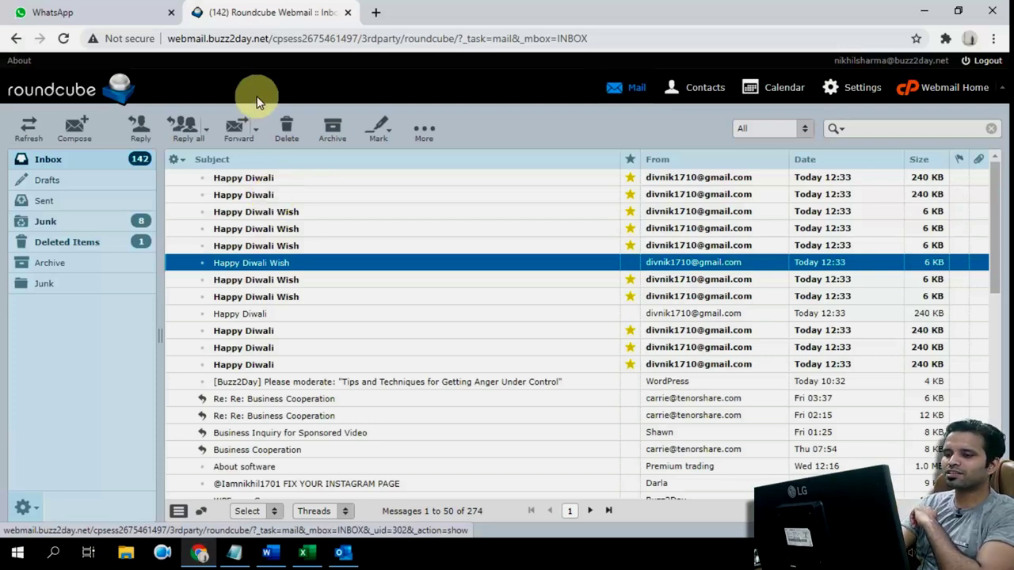
left_click(269, 332)
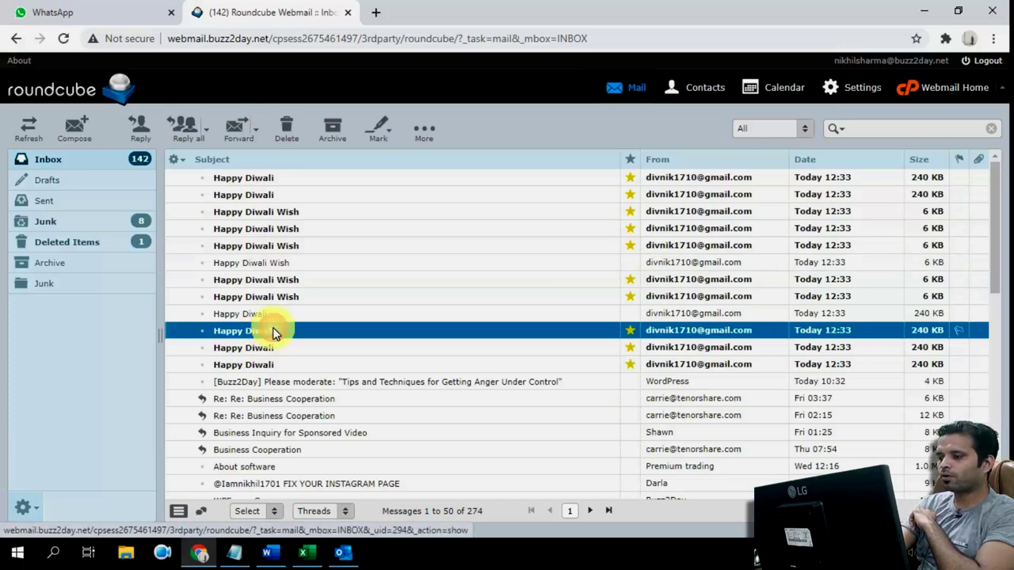
- Open another Happy Diwali email, check the banner image, and highlight its recipient's name
double_click(273, 333)
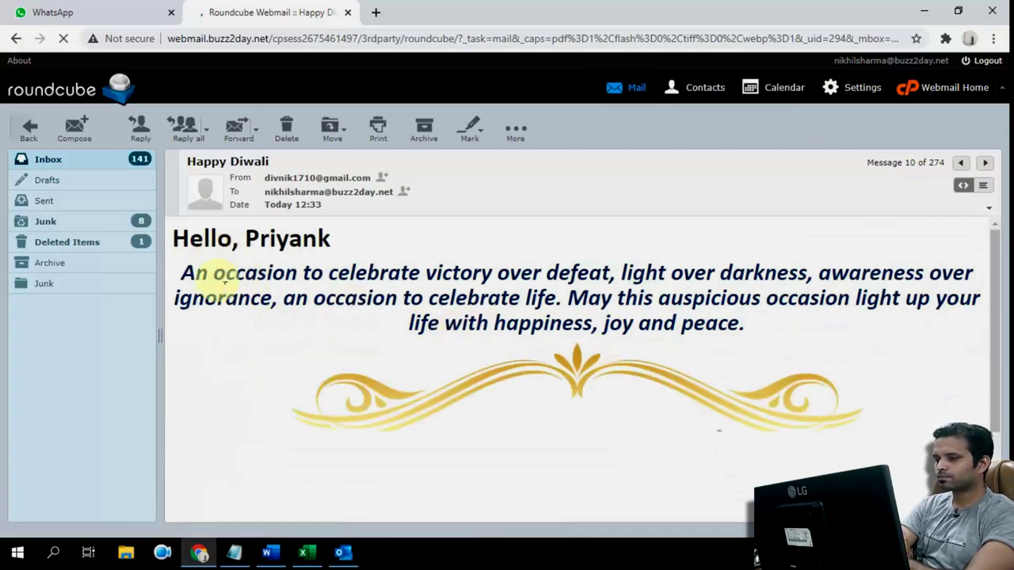
scroll(555, 357, "down", 2)
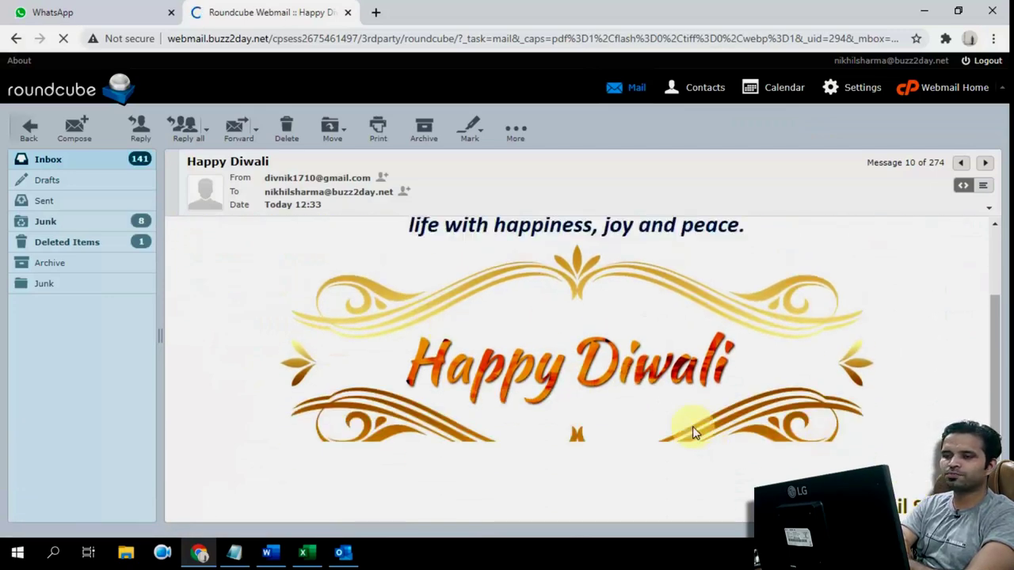
scroll(692, 428, "up", 2)
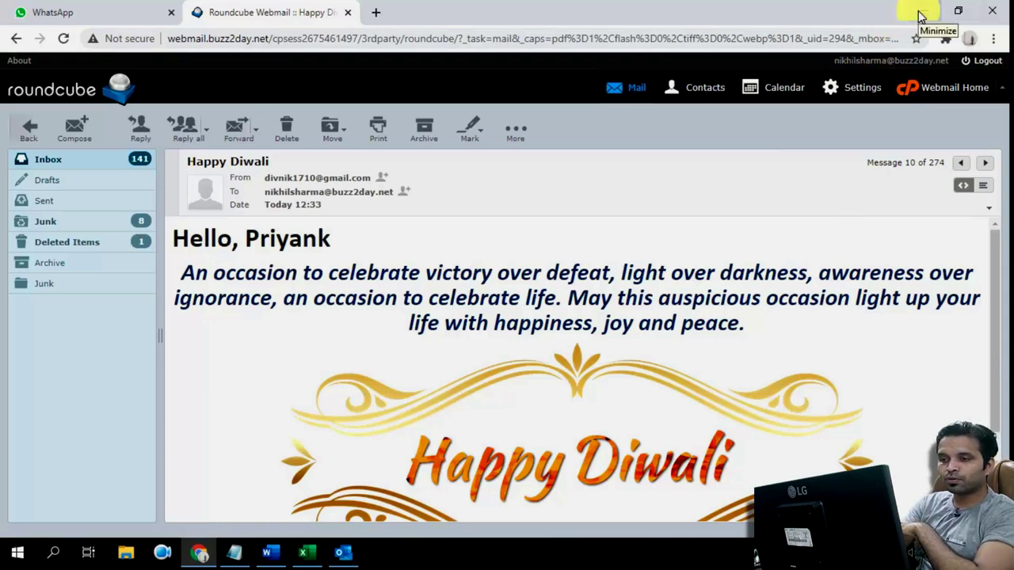
left_click_drag(332, 240, 240, 244)
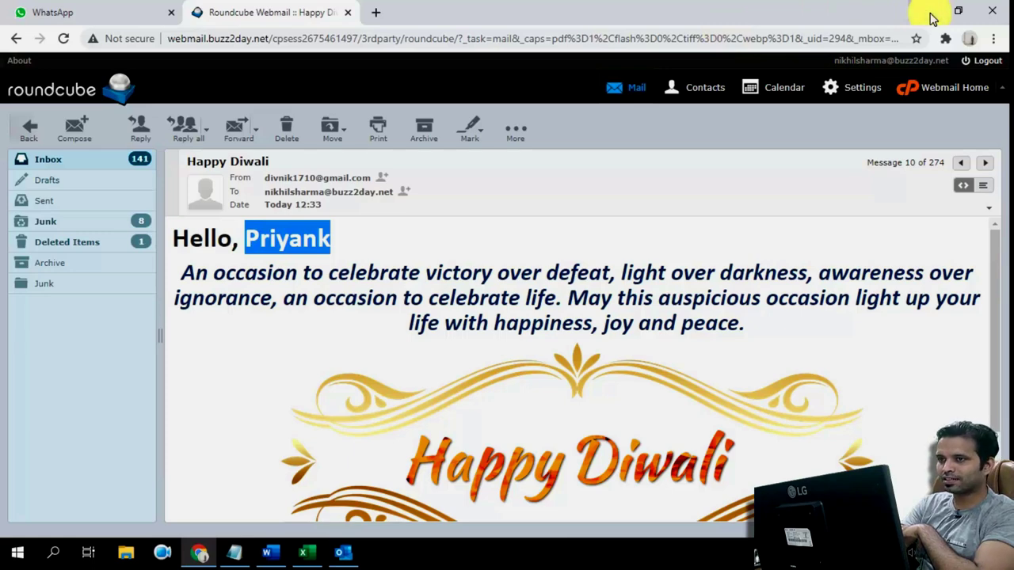
- Hide the browser and review the first two recipients' sent copies in Outlook's Sent Mail
left_click(931, 19)
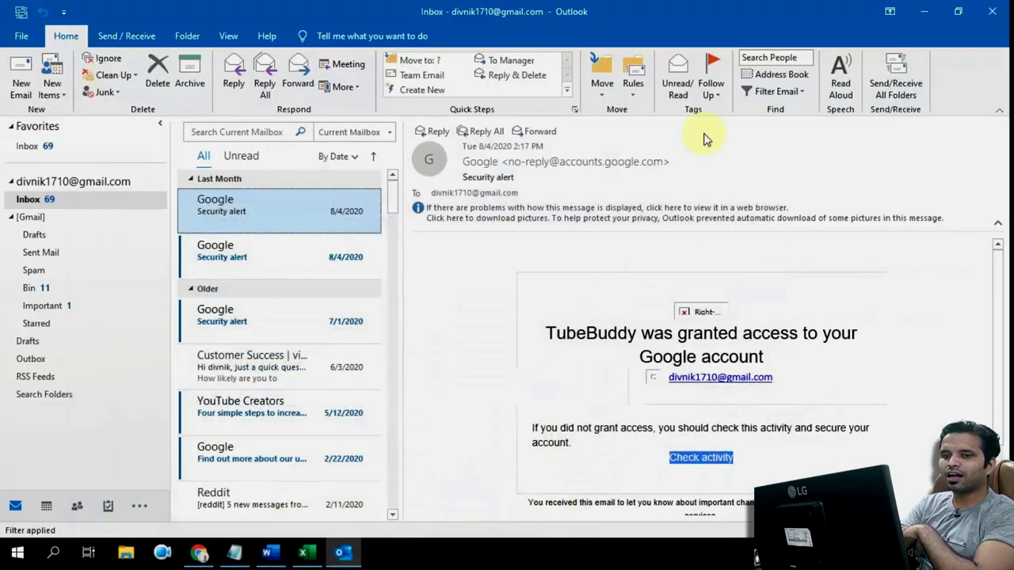
left_click(45, 251)
left_click(267, 208)
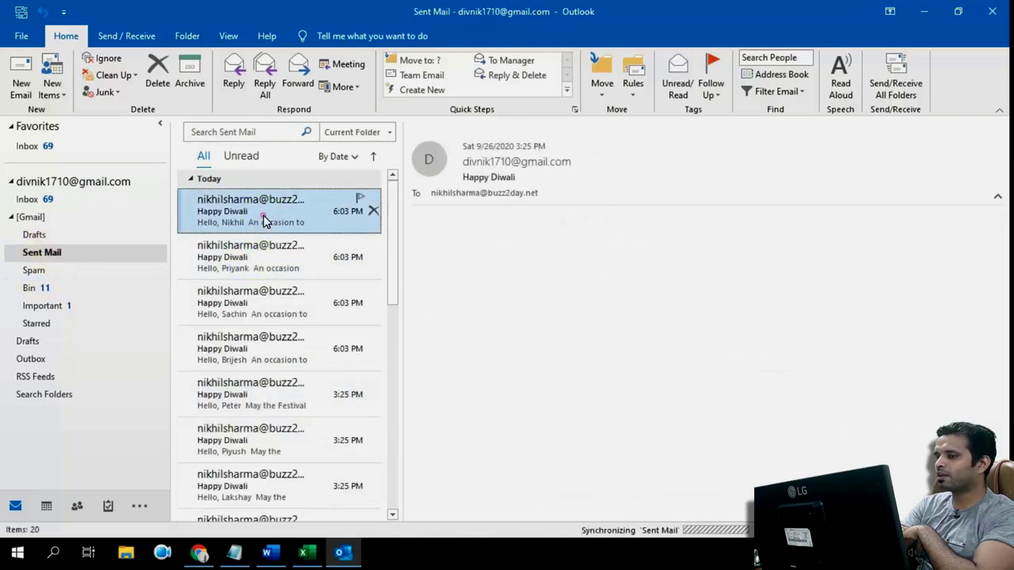
scroll(645, 390, "down", 2)
left_click(276, 267)
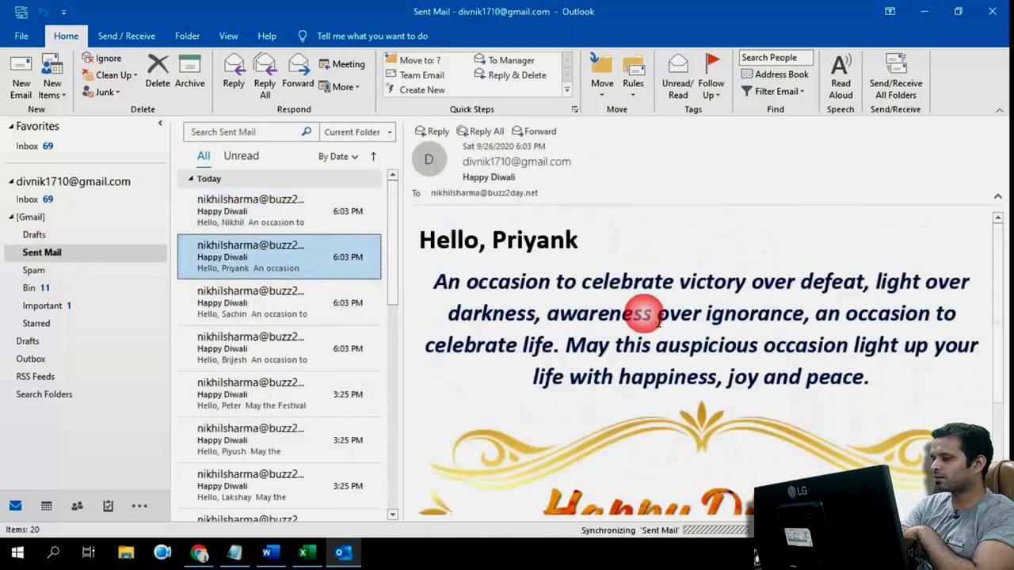
scroll(667, 351, "down", 3)
scroll(650, 356, "up", 2)
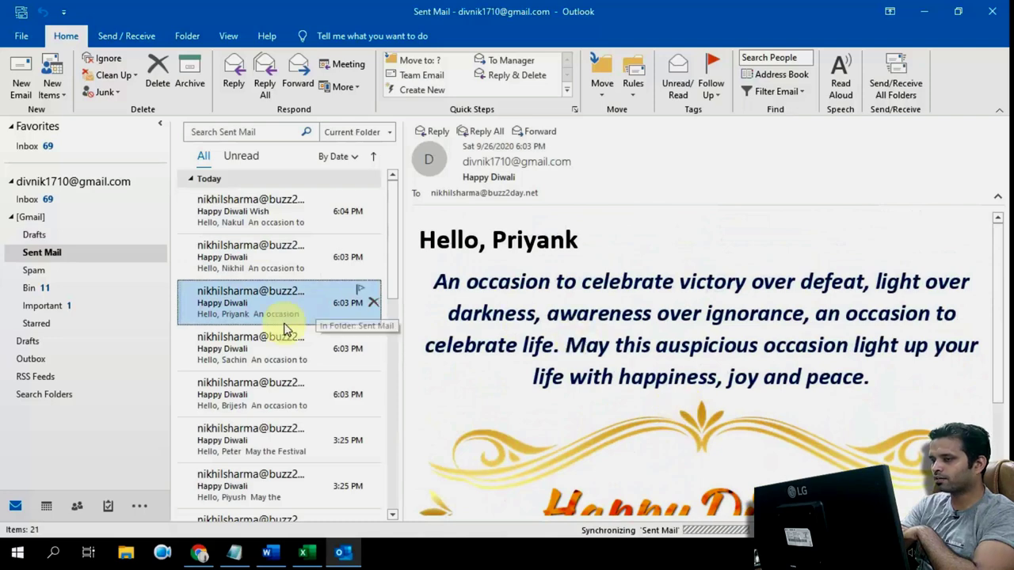
- Check the remaining sent Happy Diwali and Happy Diwali Wish copies, then minimize Outlook
left_click(261, 336)
scroll(763, 345, "down", 3)
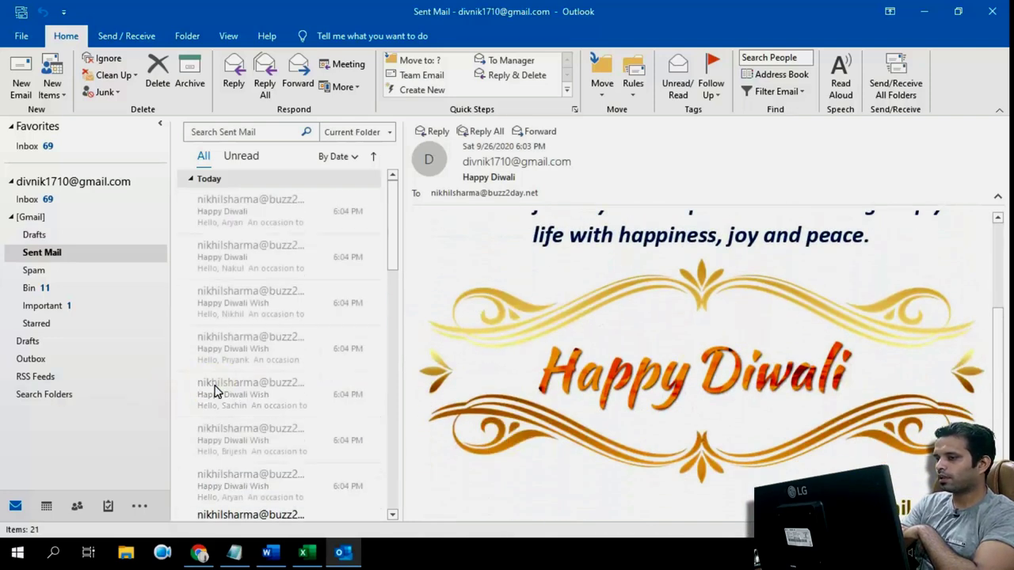
left_click(211, 385)
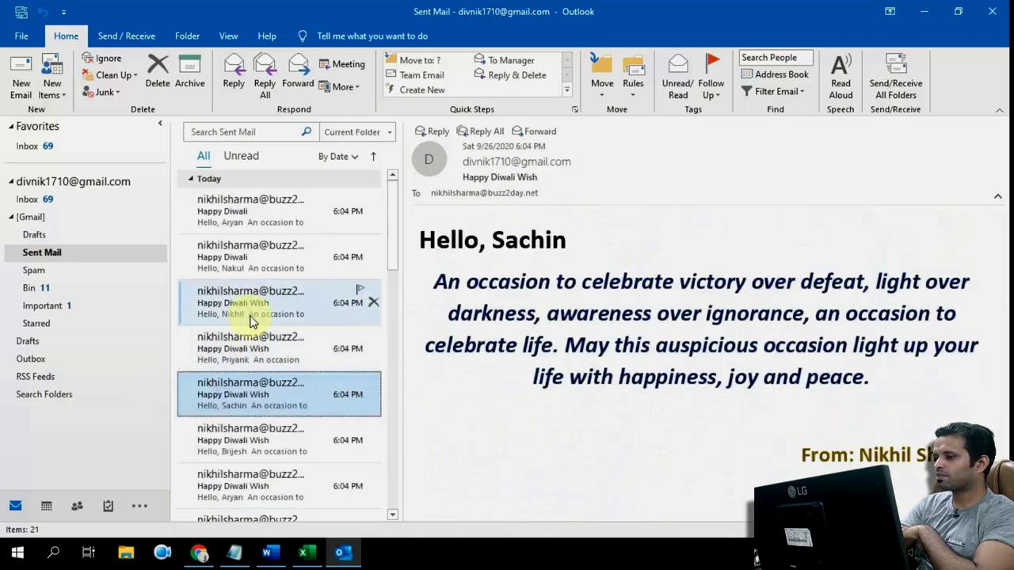
left_click(262, 255)
scroll(612, 449, "down", 4)
scroll(713, 396, "up", 3)
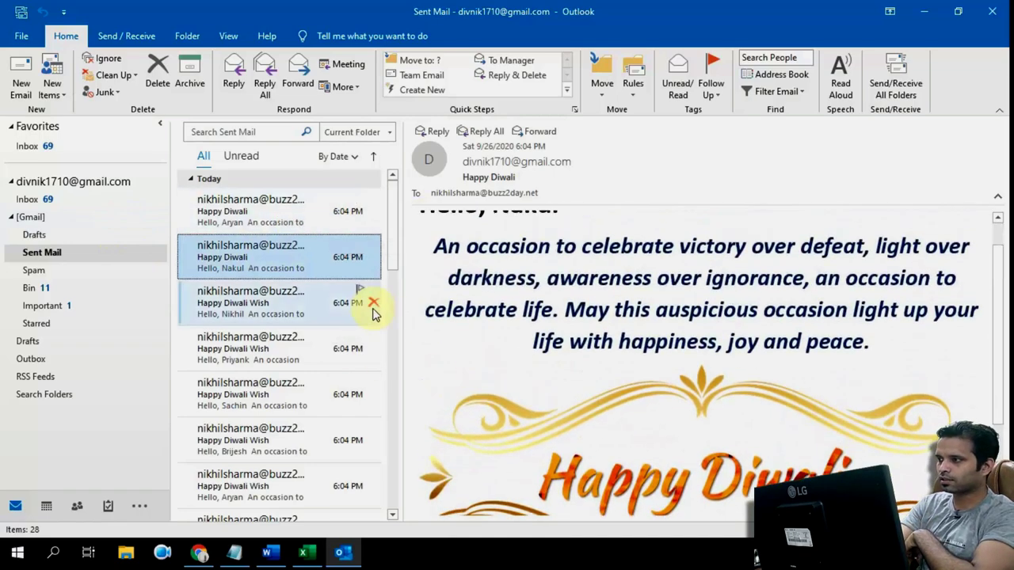
left_click(921, 10)
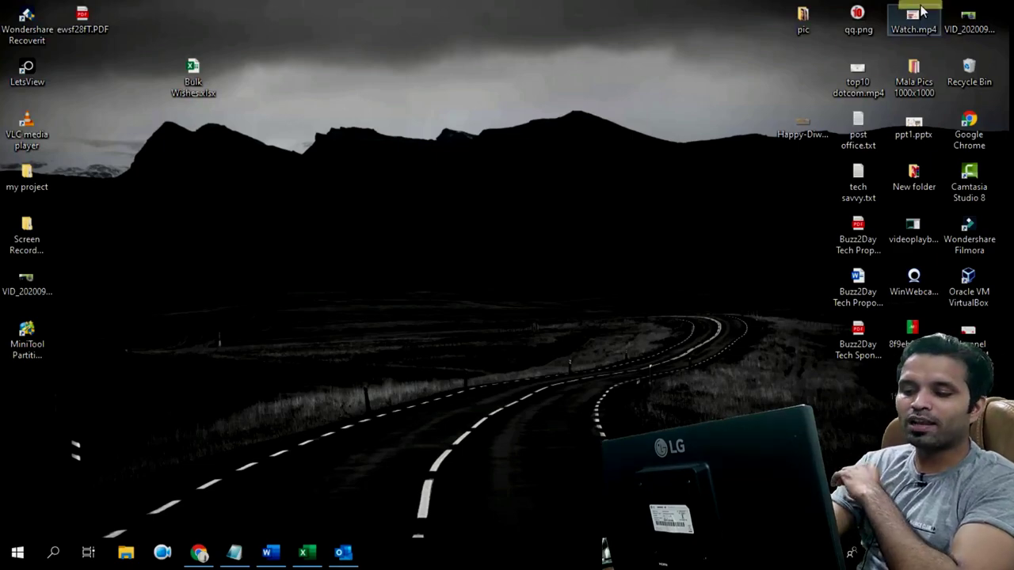
left_click(307, 551)
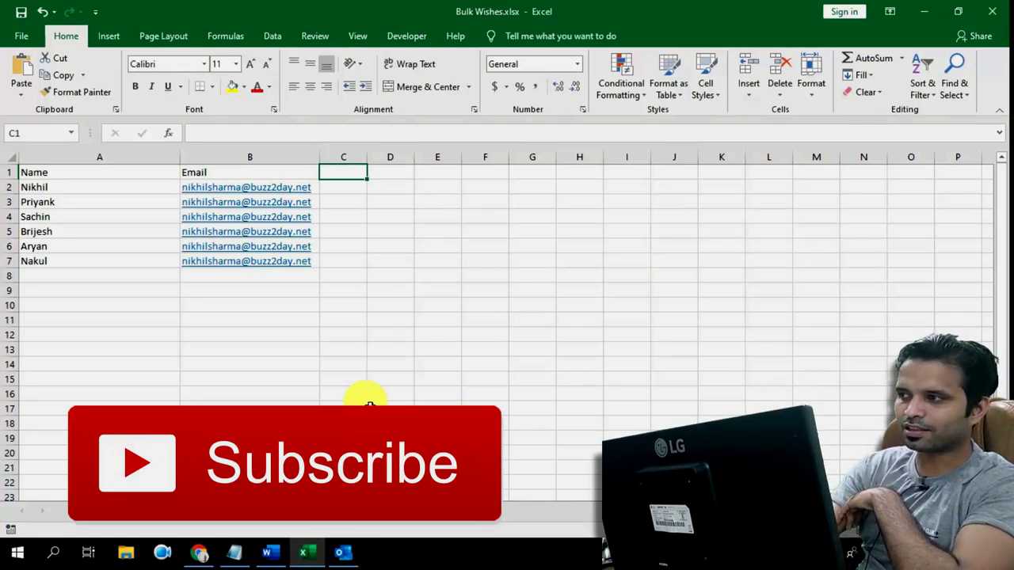
left_click(925, 11)
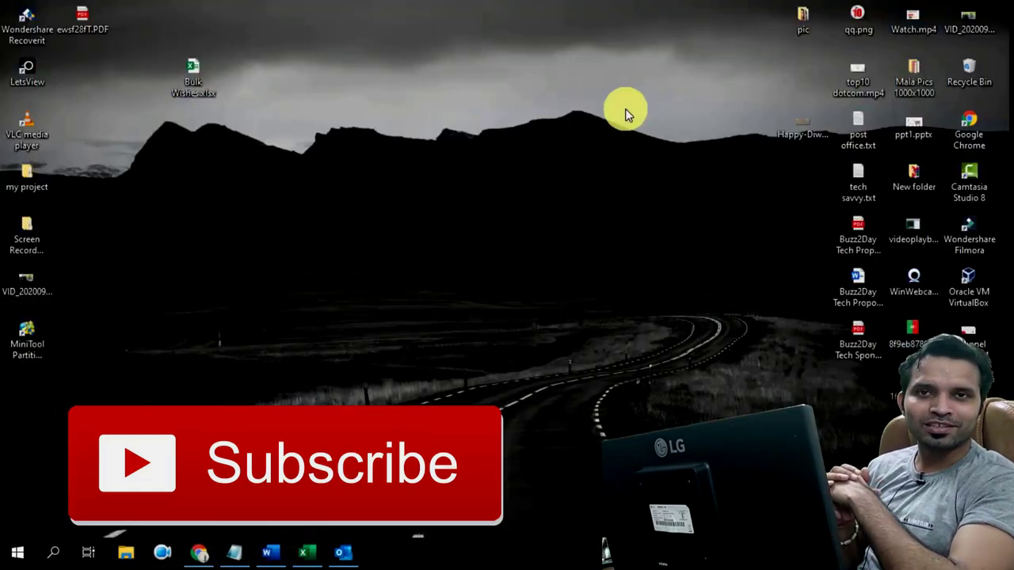